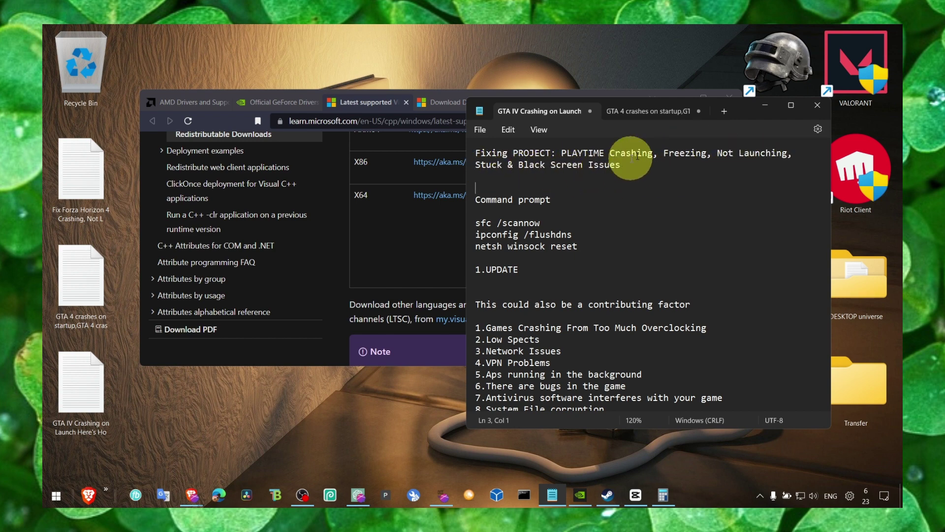
Minimize the crash-fix notes to reveal Brave's Visual C++ Redistributable download page
{"action": "left_click", "coordinate": [766, 107]}
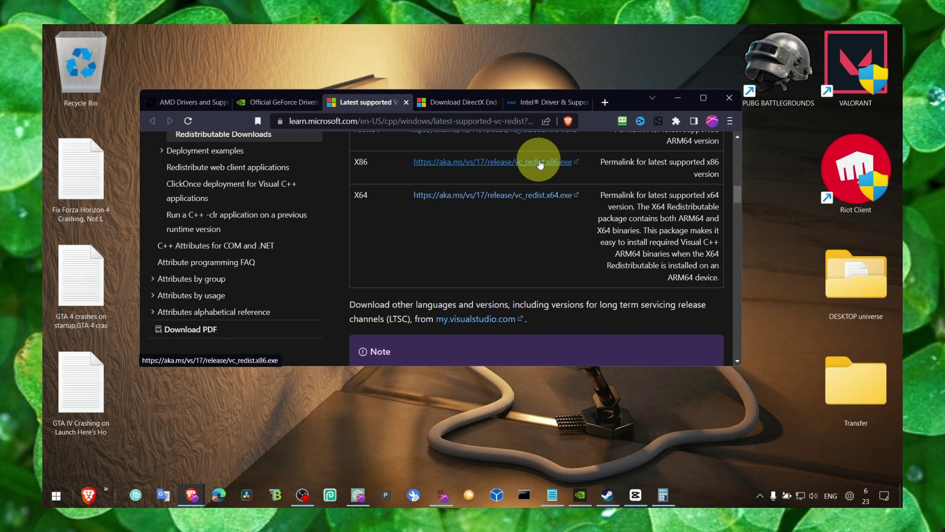
{"action": "scroll", "coordinate": [555, 191], "scroll_direction": "up", "scroll_amount": 5}
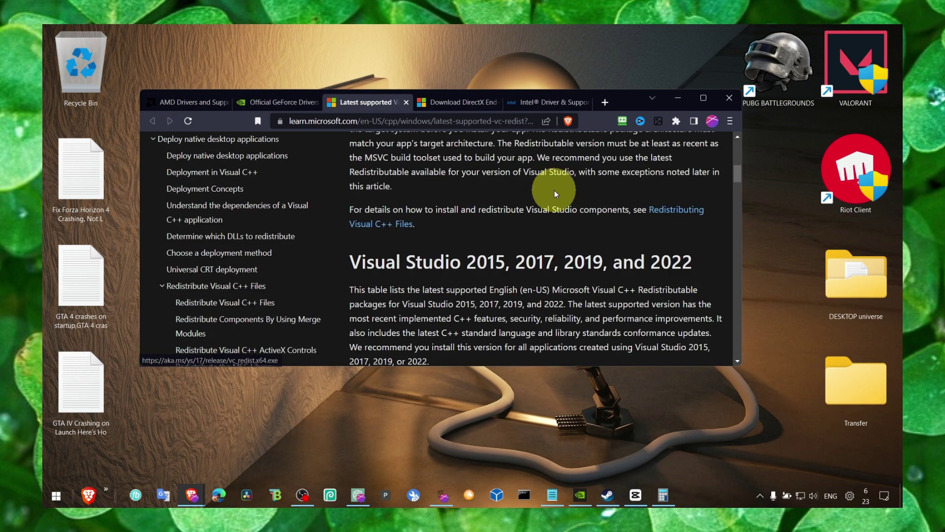
{"action": "scroll", "coordinate": [517, 202], "scroll_direction": "up", "scroll_amount": 10}
{"action": "left_click_drag", "start_coordinate": [352, 215], "coordinate": [561, 217]}
{"action": "left_click", "coordinate": [456, 102]}
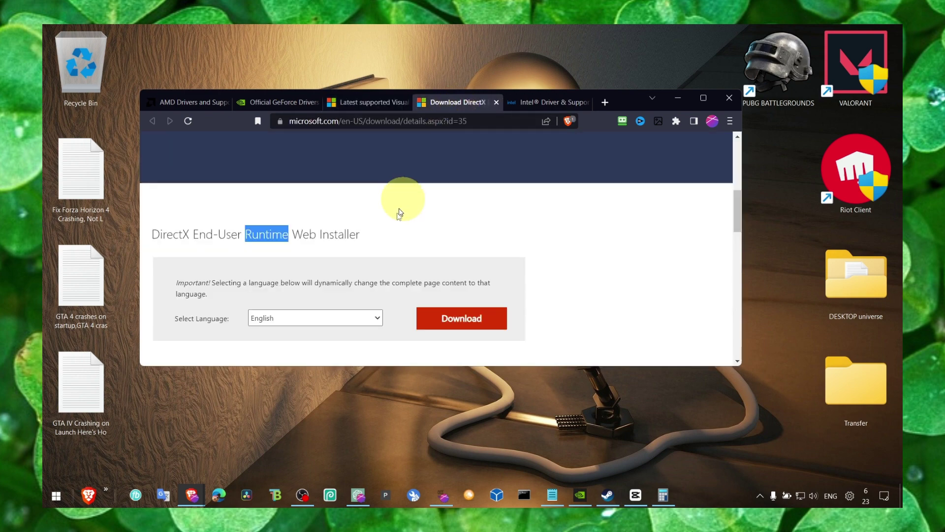
{"action": "scroll", "coordinate": [398, 213], "scroll_direction": "down", "scroll_amount": 1}
{"action": "left_click_drag", "start_coordinate": [159, 179], "coordinate": [262, 179]}
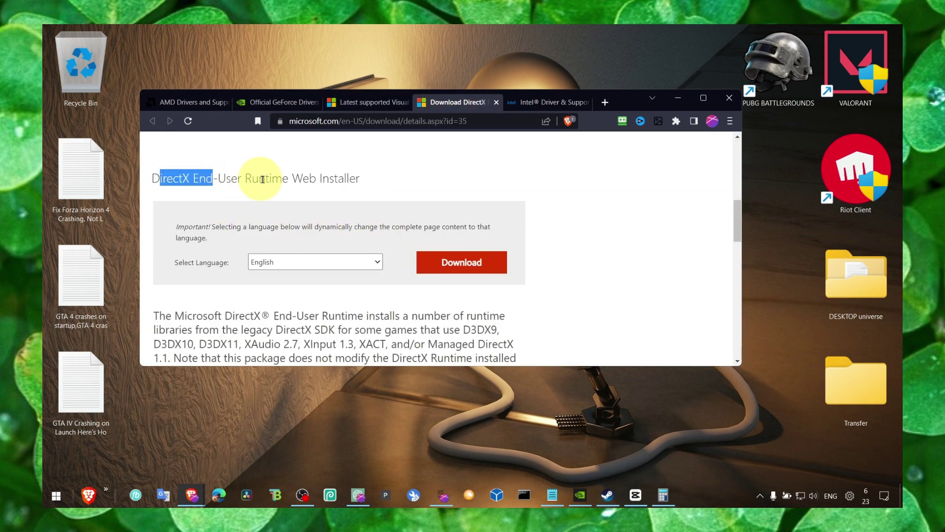
{"action": "left_click", "coordinate": [368, 102]}
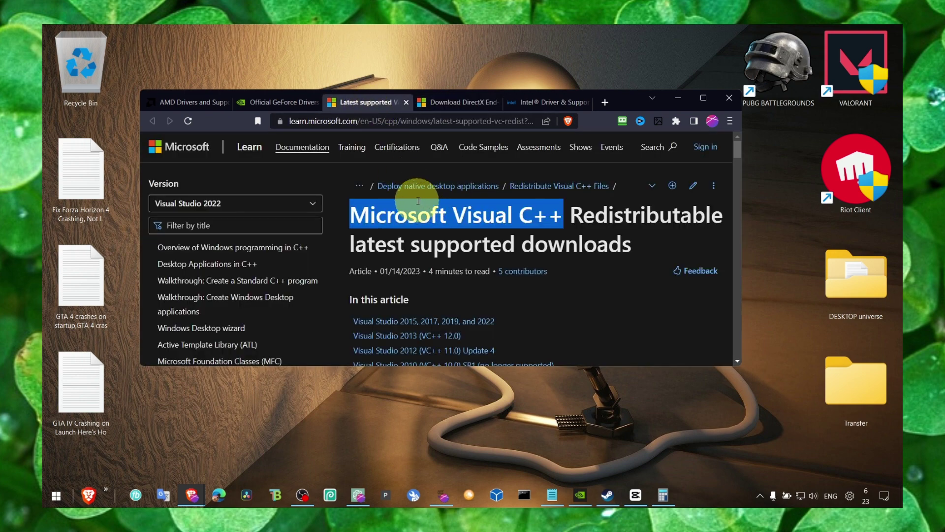
{"action": "scroll", "coordinate": [418, 201], "scroll_direction": "down", "scroll_amount": 4}
{"action": "scroll", "coordinate": [411, 248], "scroll_direction": "up", "scroll_amount": 1}
{"action": "scroll", "coordinate": [413, 237], "scroll_direction": "down", "scroll_amount": 3}
{"action": "scroll", "coordinate": [416, 197], "scroll_direction": "up", "scroll_amount": 6}
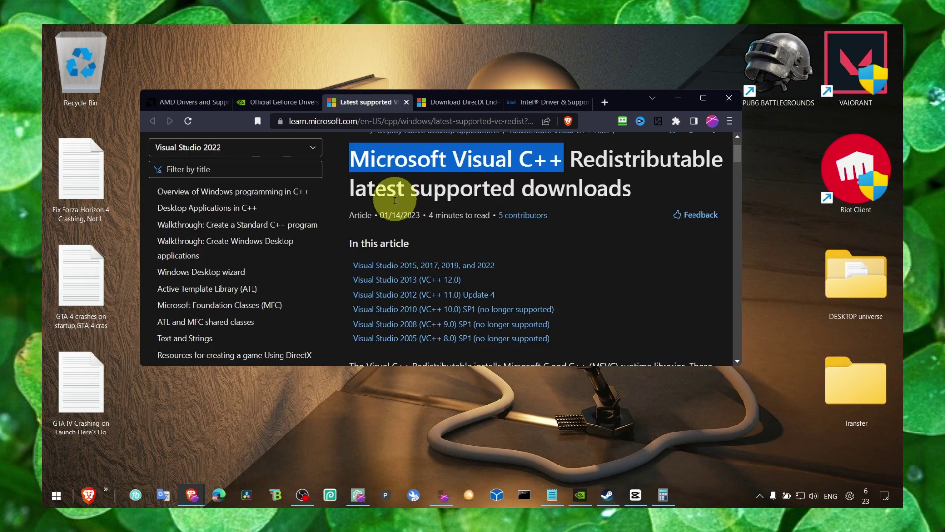
{"action": "scroll", "coordinate": [445, 148], "scroll_direction": "down", "scroll_amount": 10}
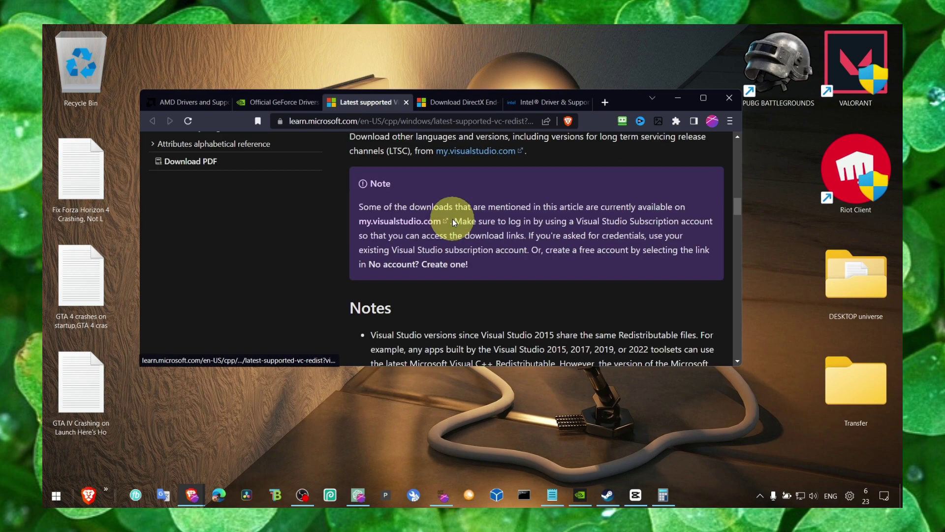
{"action": "scroll", "coordinate": [453, 218], "scroll_direction": "up", "scroll_amount": 3}
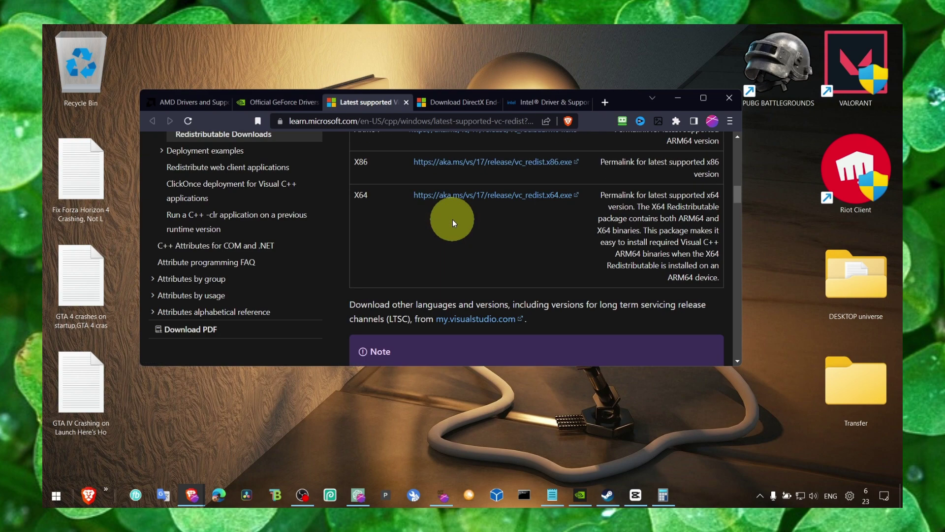
Save the x64 Visual C++ Redistributable installer, then cancel that download and dismiss the downloads list
{"action": "left_click", "coordinate": [465, 195]}
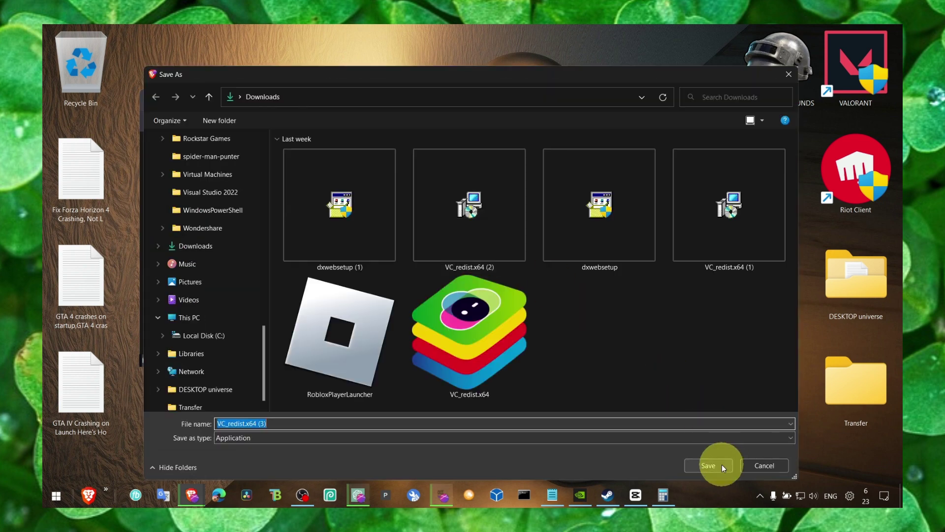
{"action": "left_click", "coordinate": [709, 465]}
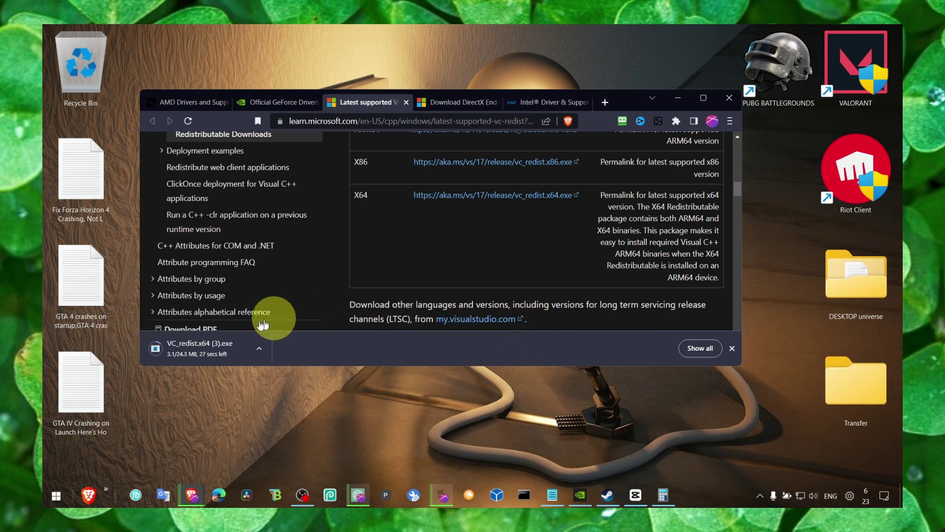
{"action": "left_click", "coordinate": [257, 348]}
{"action": "left_click", "coordinate": [288, 436]}
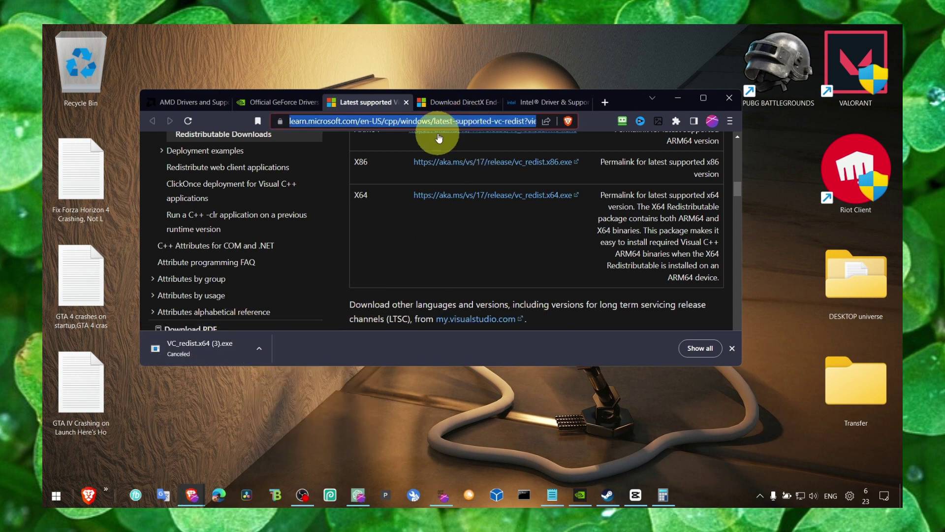
{"action": "left_click", "coordinate": [436, 102]}
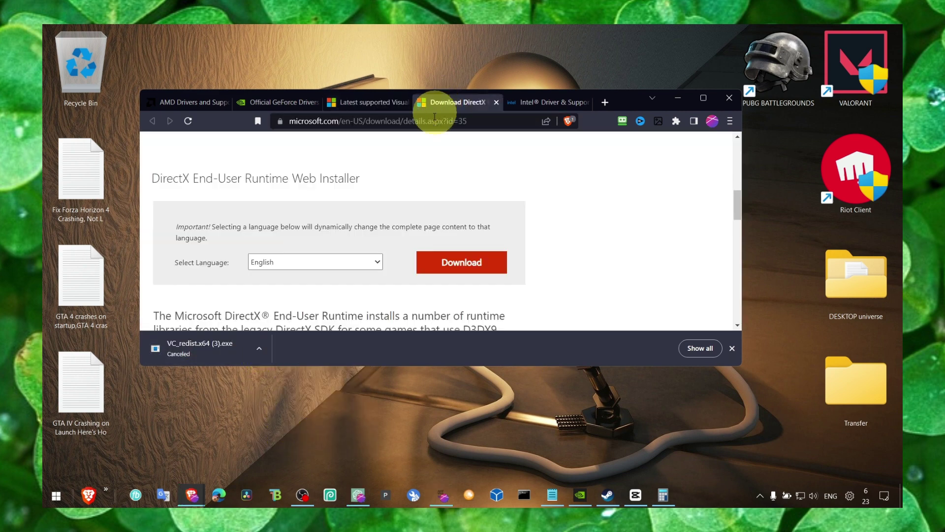
{"action": "left_click", "coordinate": [733, 348]}
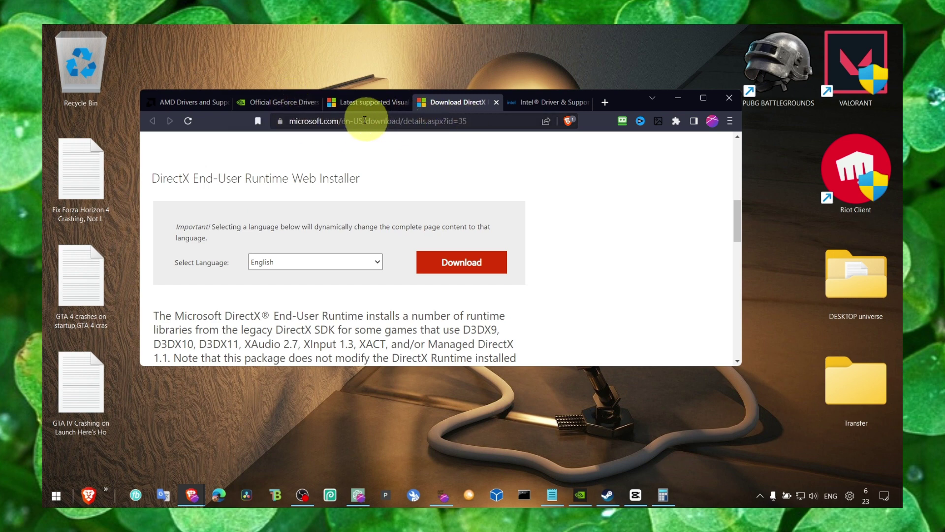
Look over the Visual C++ Redistributable and official GeForce drivers tabs in Brave
{"action": "left_click", "coordinate": [349, 102]}
{"action": "left_click", "coordinate": [283, 101]}
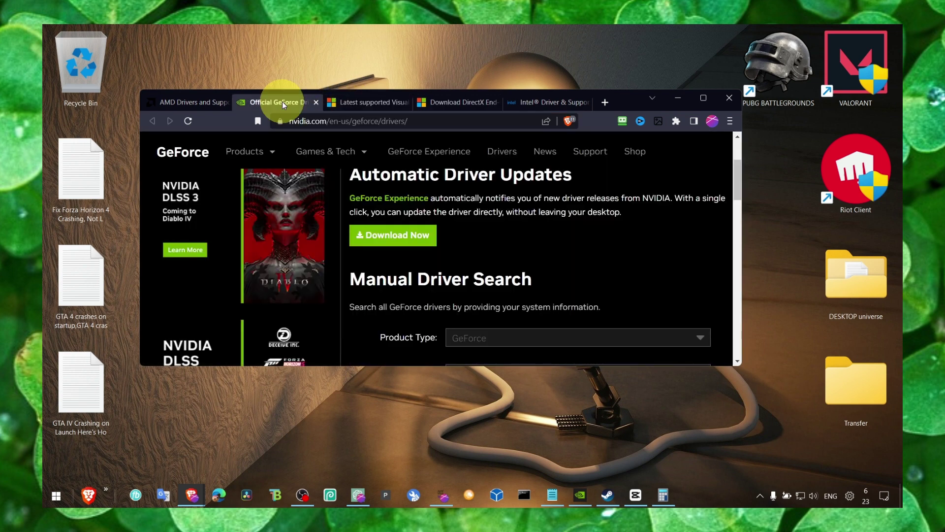
{"action": "mouse_move", "coordinate": [326, 151]}
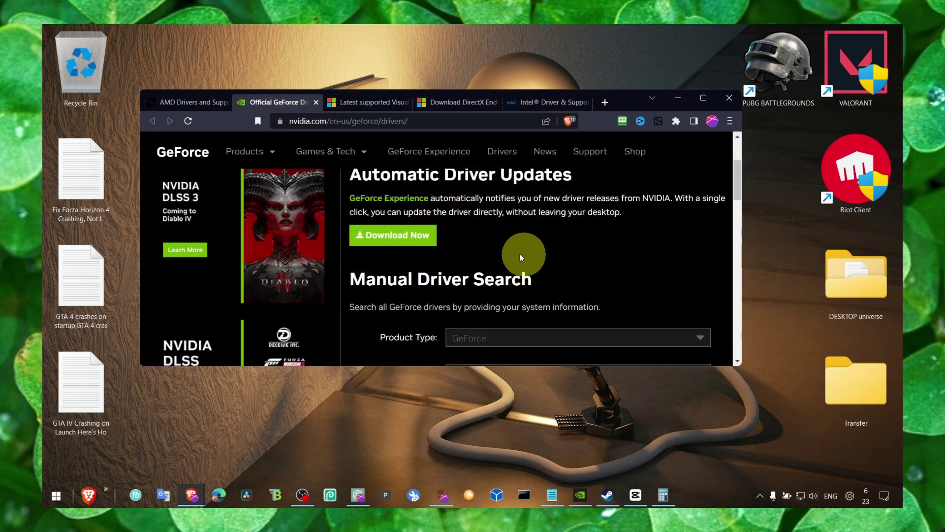
Launch GeForce Experience from search and scroll through its General settings
{"action": "key", "text": "super"}
{"action": "type", "text": "geforce experience"}
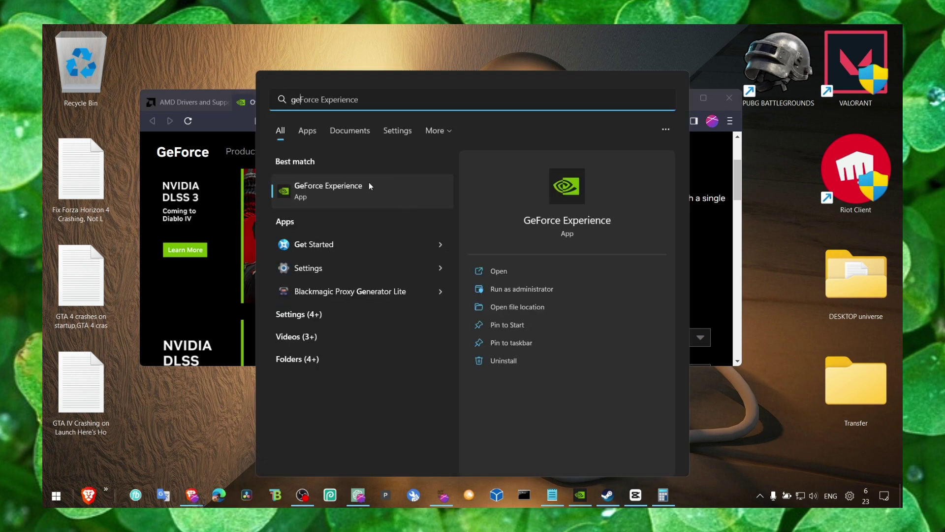
{"action": "left_click", "coordinate": [400, 198]}
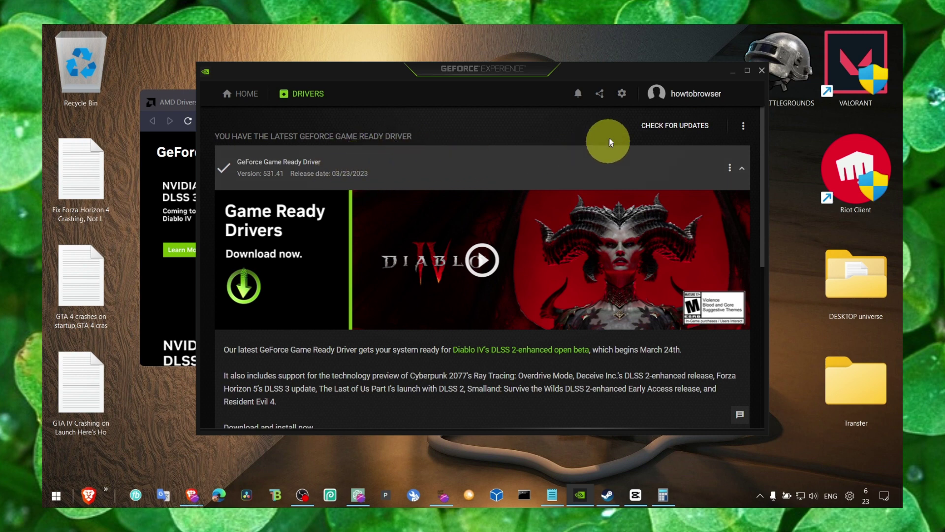
{"action": "left_click", "coordinate": [622, 97]}
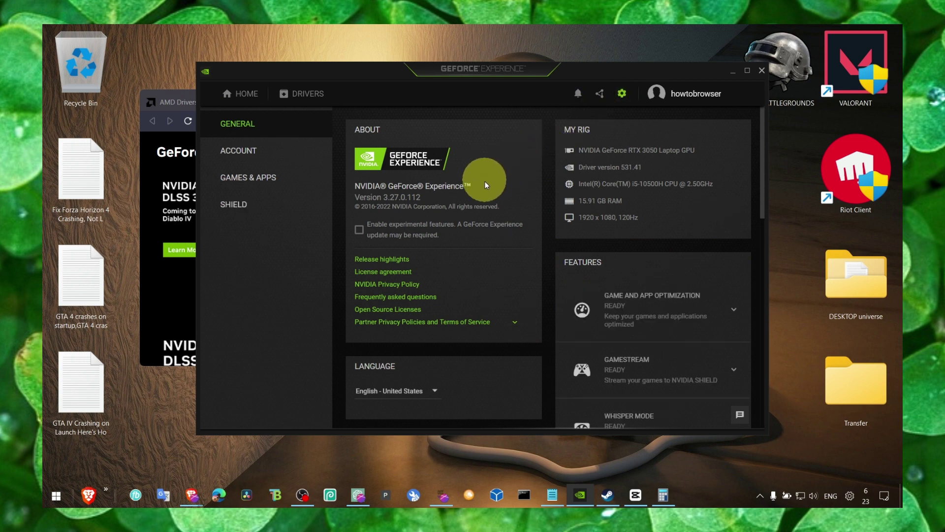
{"action": "scroll", "coordinate": [483, 191], "scroll_direction": "down", "scroll_amount": 5}
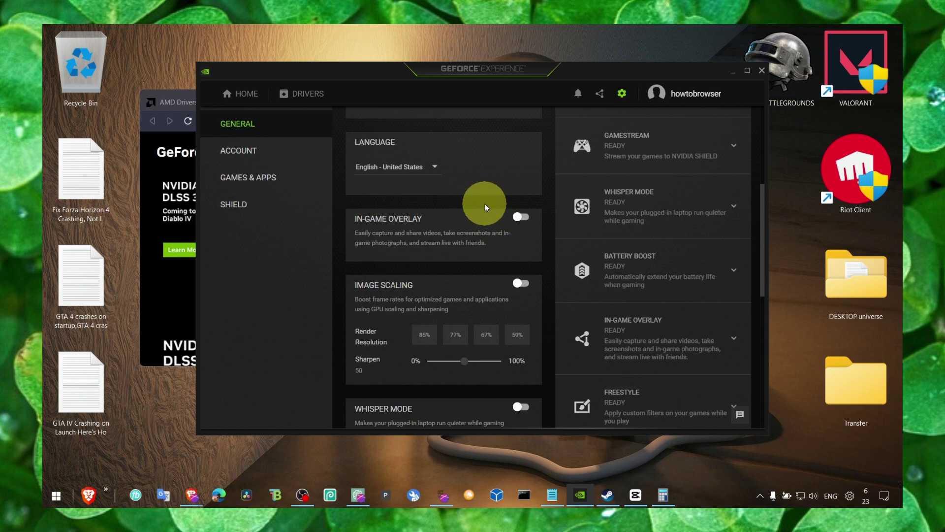
Review the crash-fix notes, then minimize them and GeForce Experience to reveal Brave
{"action": "left_click", "coordinate": [553, 495]}
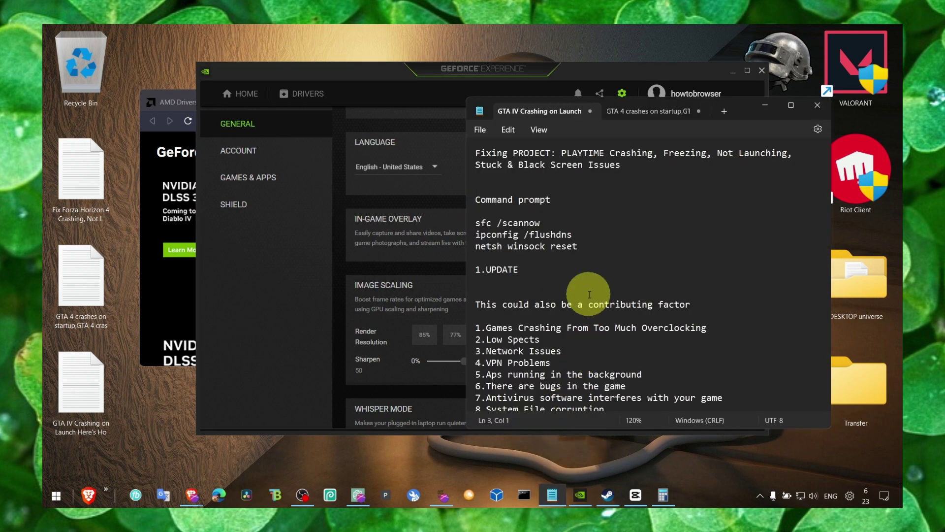
{"action": "scroll", "coordinate": [591, 296], "scroll_direction": "down", "scroll_amount": 8}
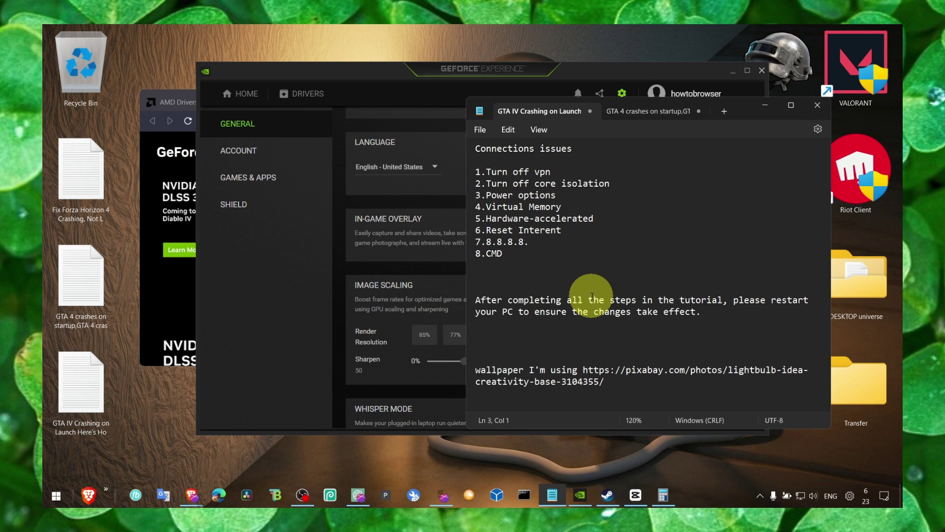
{"action": "scroll", "coordinate": [592, 296], "scroll_direction": "up", "scroll_amount": 3}
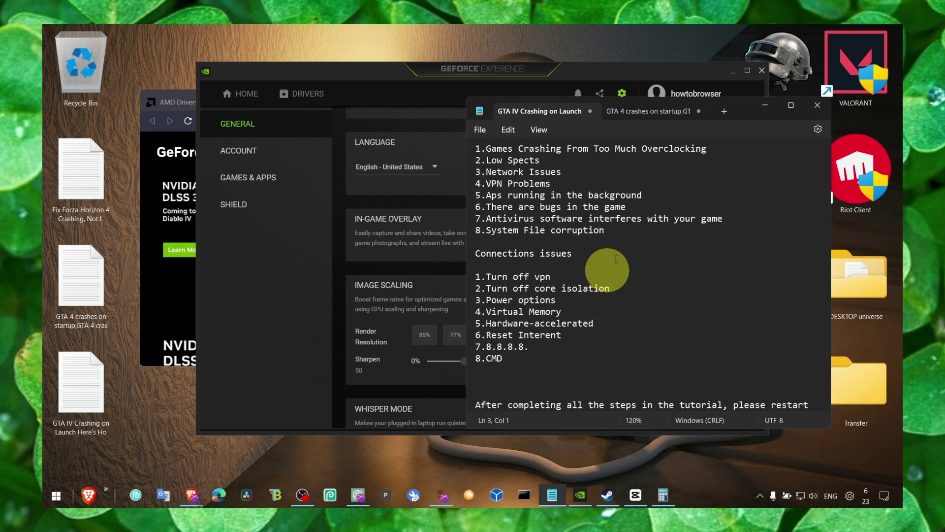
{"action": "left_click", "coordinate": [765, 104]}
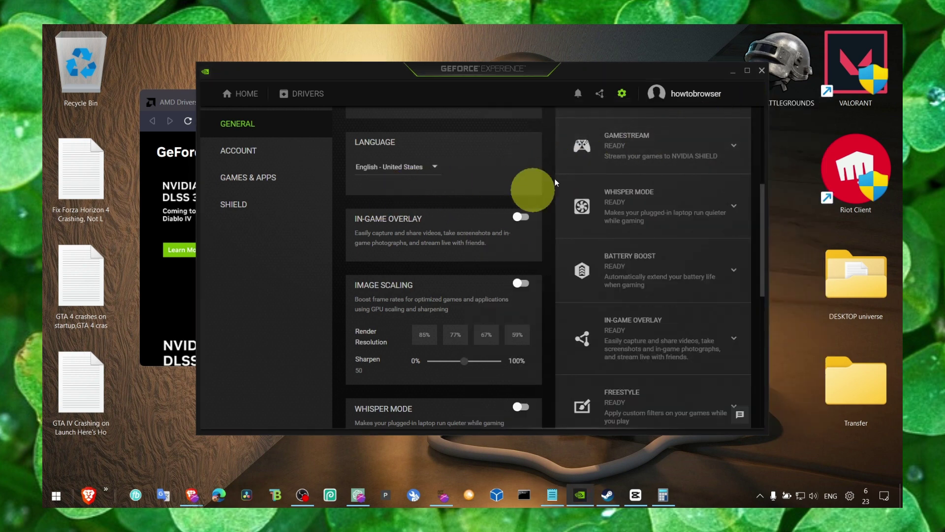
{"action": "left_click", "coordinate": [734, 74]}
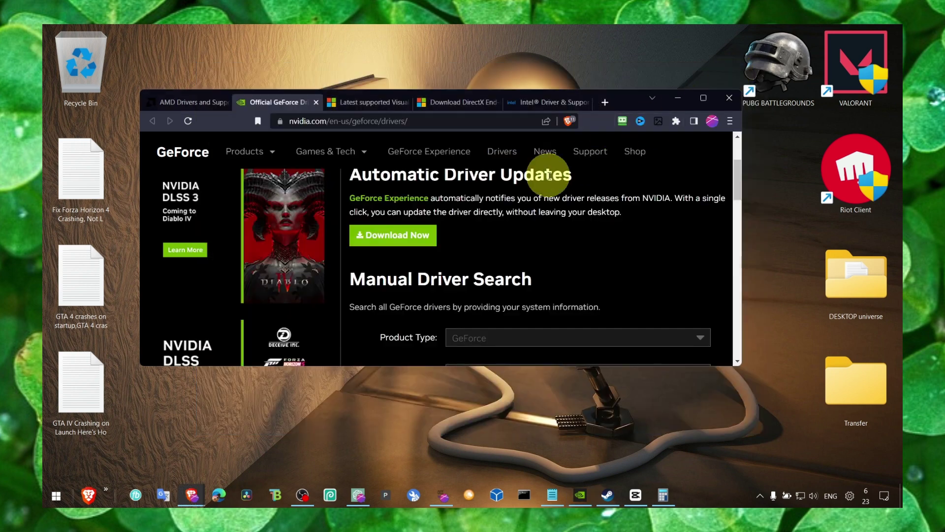
{"action": "left_click", "coordinate": [355, 152]}
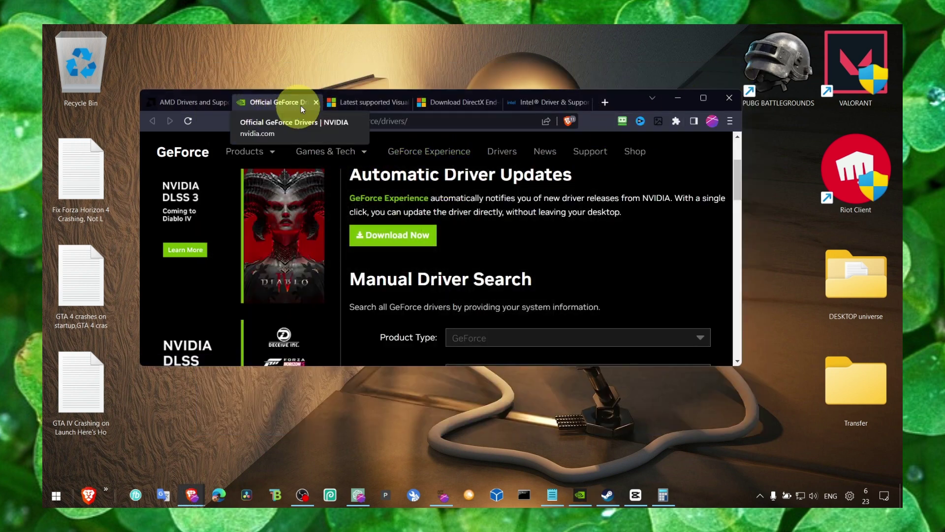
Browse the AMD Drivers and Support page in Brave
{"action": "left_click", "coordinate": [210, 105]}
{"action": "left_click", "coordinate": [215, 183]}
{"action": "scroll", "coordinate": [225, 194], "scroll_direction": "up", "scroll_amount": 2}
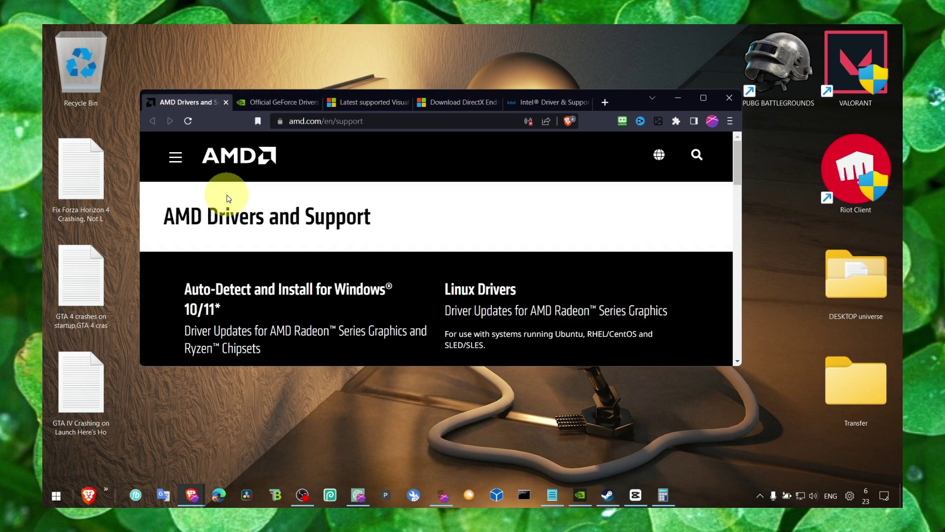
{"action": "scroll", "coordinate": [186, 200], "scroll_direction": "down", "scroll_amount": 2}
{"action": "scroll", "coordinate": [169, 186], "scroll_direction": "down", "scroll_amount": 1}
{"action": "scroll", "coordinate": [169, 185], "scroll_direction": "up", "scroll_amount": 1}
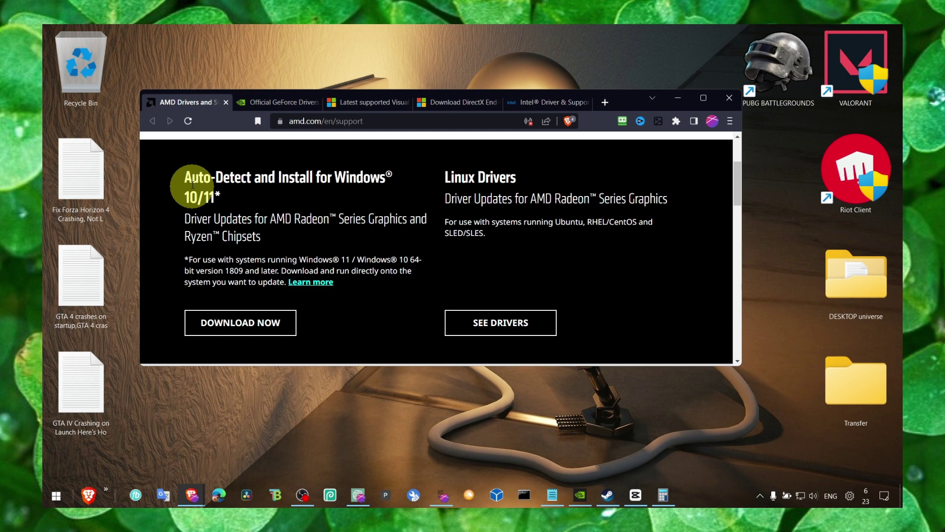
Check the Intel Driver & Support Assistant and NVIDIA GeForce drivers pages, then minimize Brave
{"action": "left_click", "coordinate": [539, 102]}
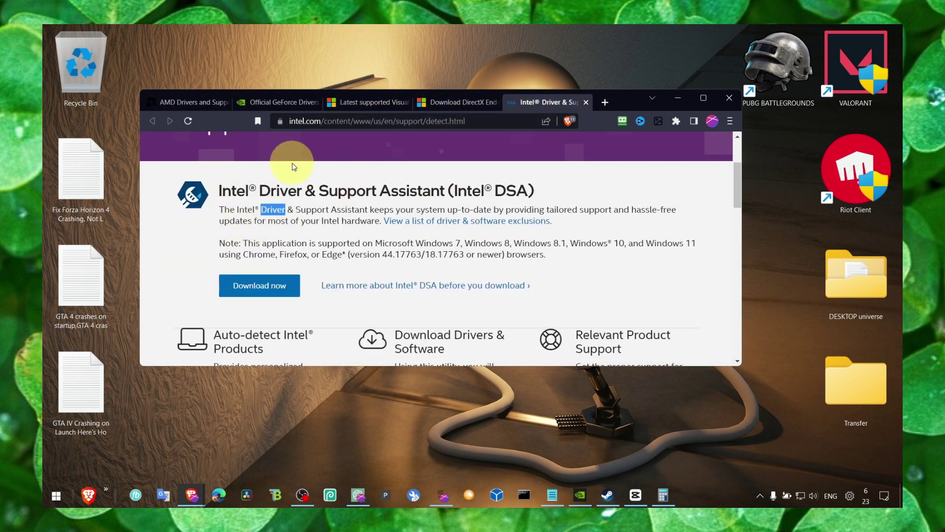
{"action": "left_click", "coordinate": [264, 102]}
{"action": "mouse_move", "coordinate": [372, 174]}
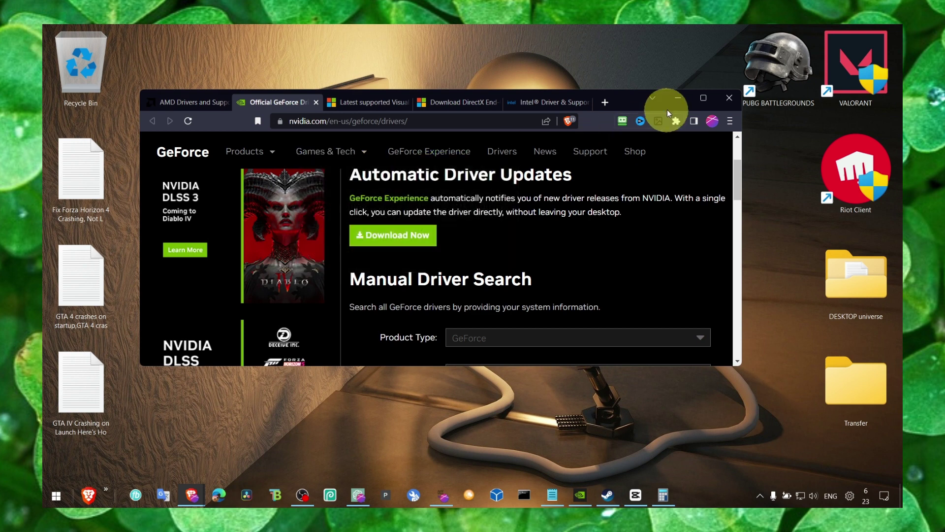
{"action": "left_click", "coordinate": [678, 98]}
Open Windows Update's Optional updates and tick the Lenovo - System - 2.0.5.13 driver update
{"action": "key", "text": "super+s"}
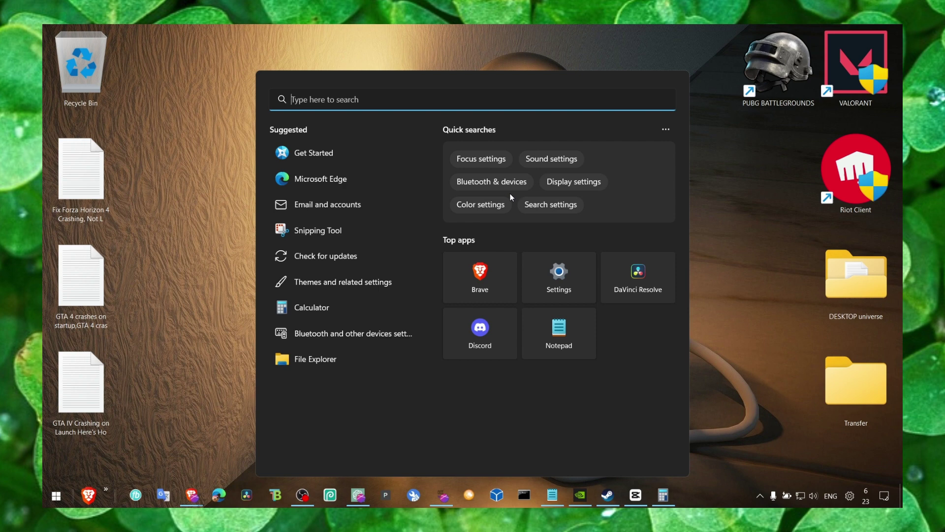
{"action": "type", "text": "windows"}
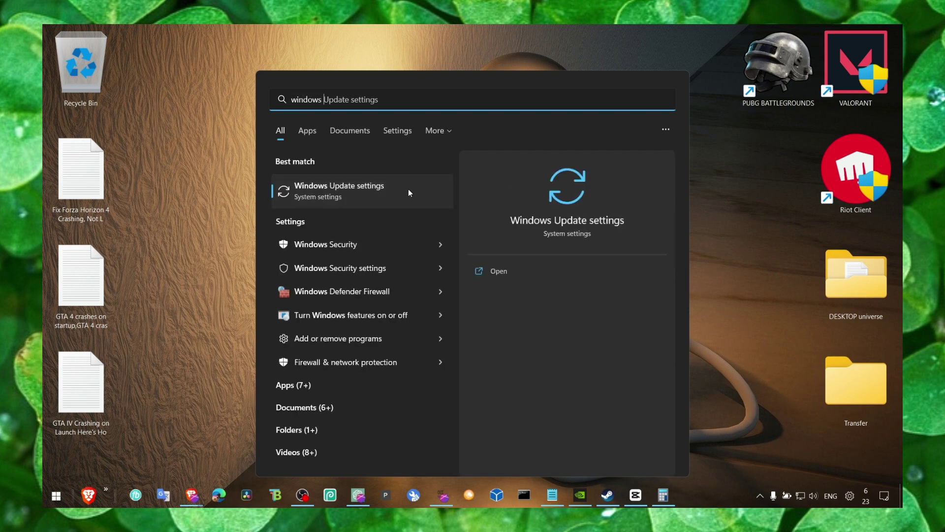
{"action": "left_click", "coordinate": [409, 192]}
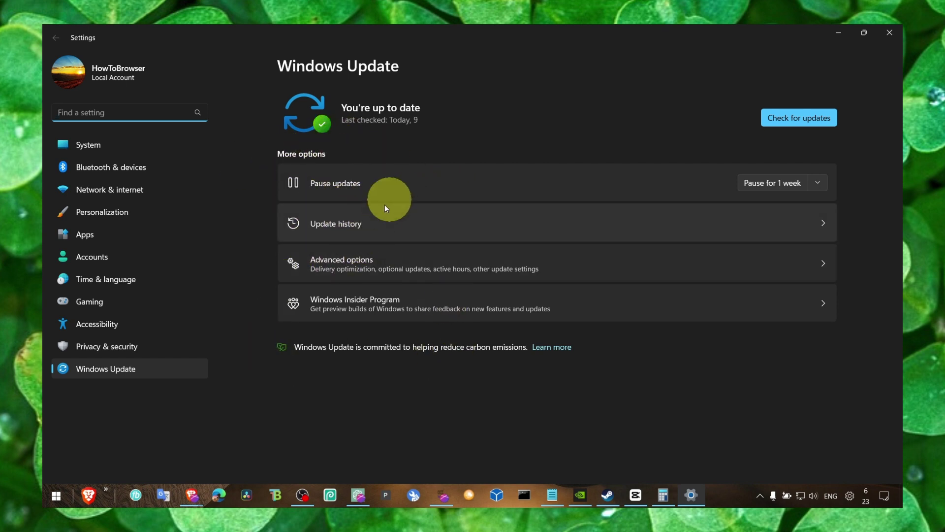
{"action": "left_click", "coordinate": [389, 258]}
{"action": "scroll", "coordinate": [388, 220], "scroll_direction": "down", "scroll_amount": 1}
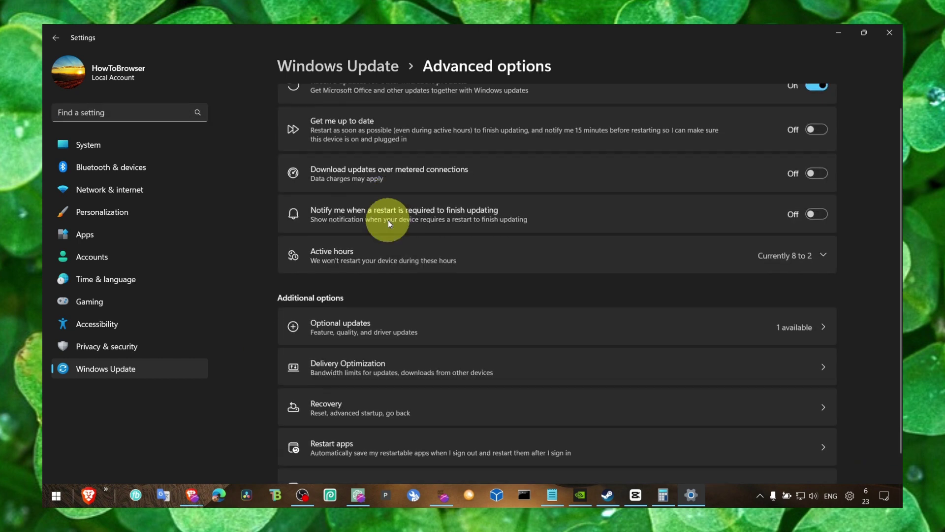
{"action": "left_click", "coordinate": [353, 304]}
{"action": "left_click", "coordinate": [317, 111]}
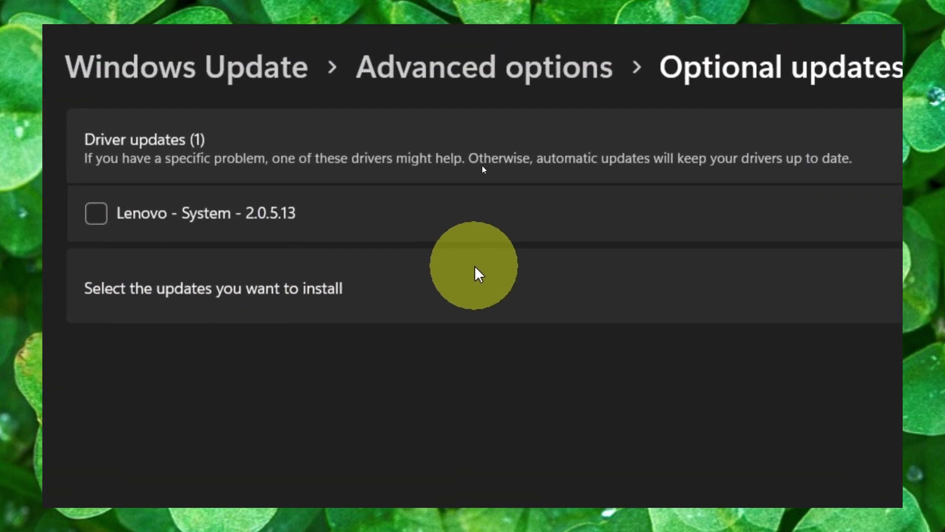
{"action": "left_click", "coordinate": [96, 213]}
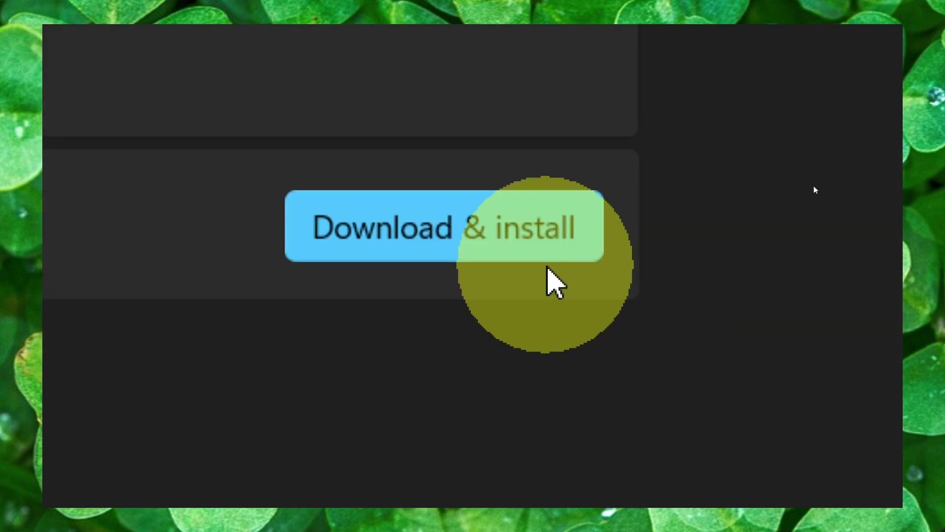
Start installing the Lenovo driver, then have Device Manager search automatically for a newer RTX 3050 driver
{"action": "left_click", "coordinate": [899, 31]}
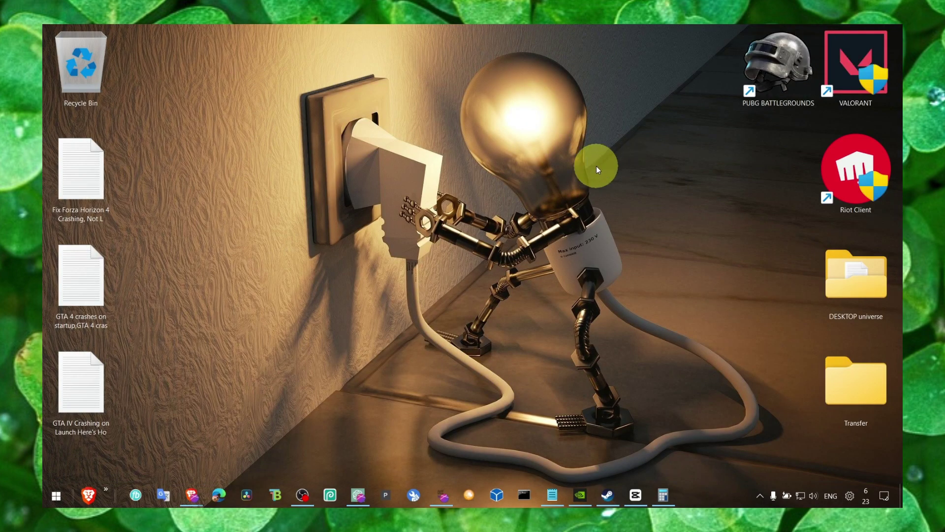
{"action": "key", "text": "super"}
{"action": "type", "text": "device Manager"}
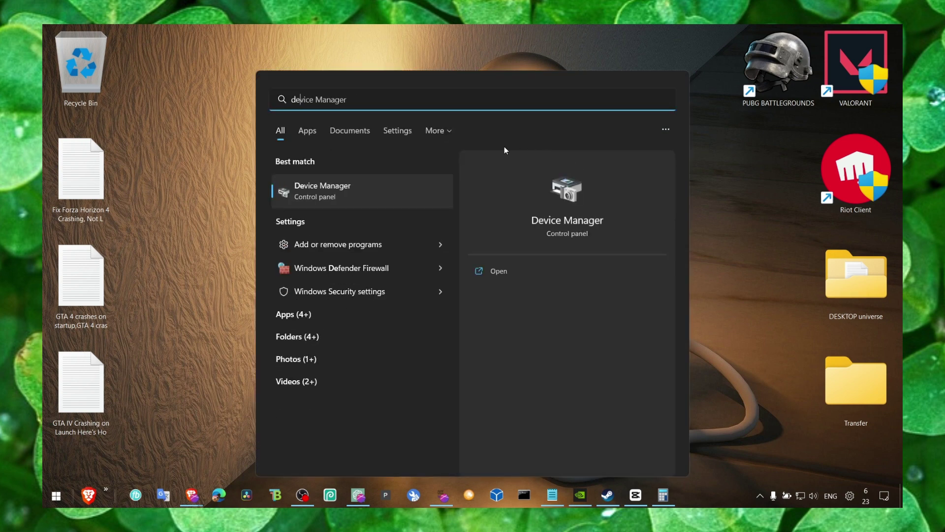
{"action": "left_click", "coordinate": [393, 197]}
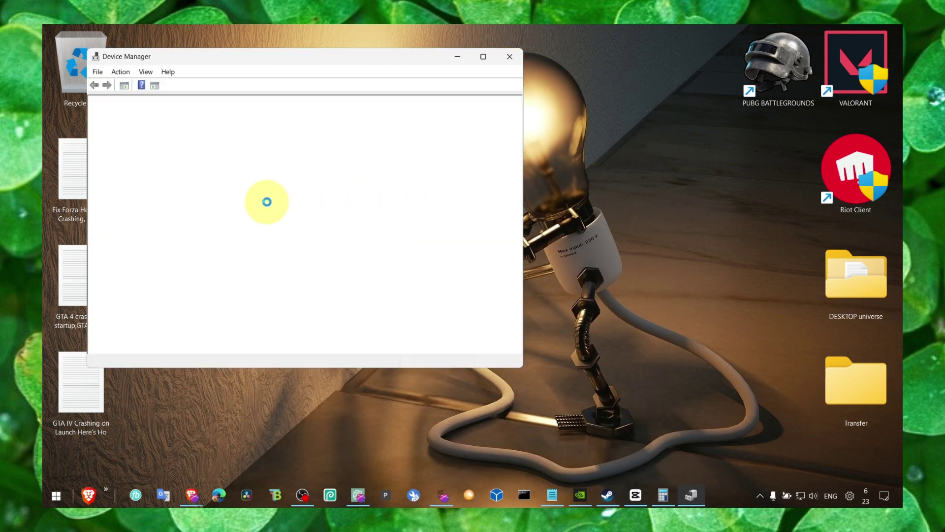
{"action": "double_click", "coordinate": [129, 172]}
{"action": "right_click", "coordinate": [136, 181]}
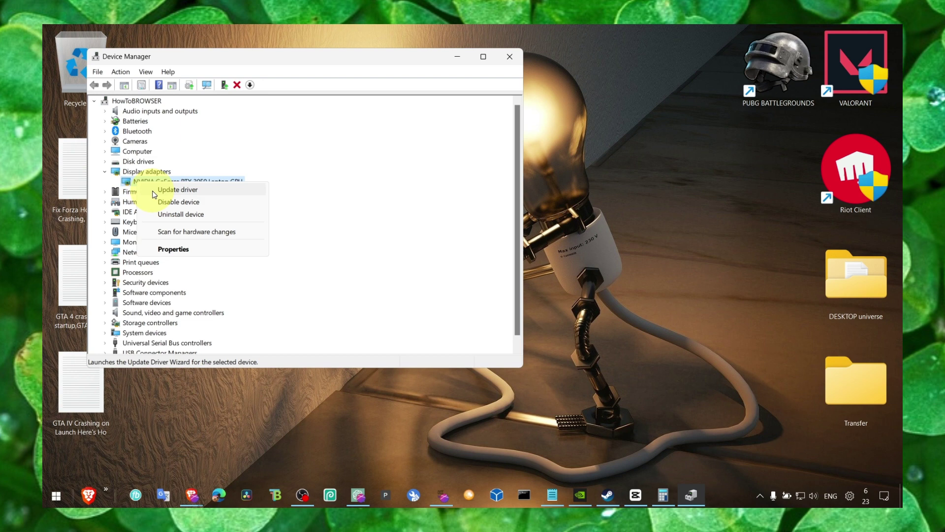
{"action": "left_click", "coordinate": [158, 190]}
{"action": "left_click", "coordinate": [231, 201]}
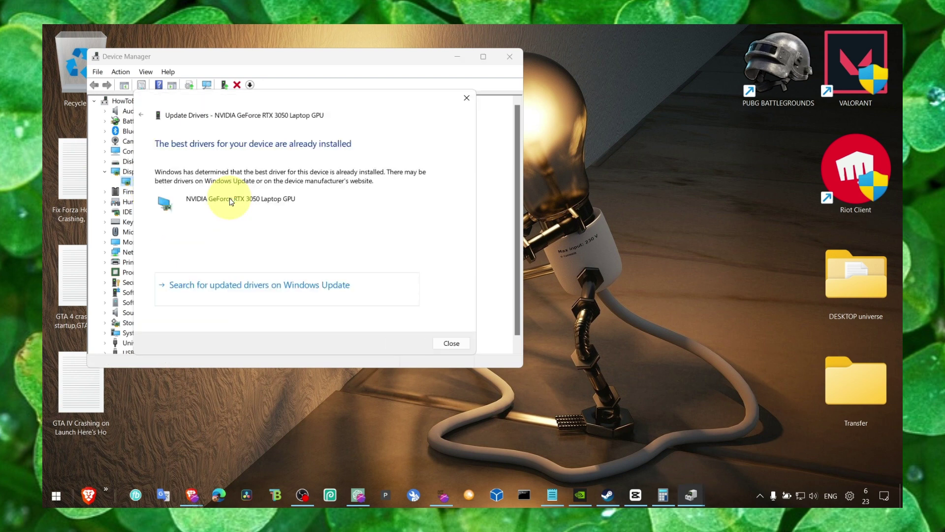
{"action": "left_click", "coordinate": [467, 97]}
Compare the installed RTX 3050 and Microsoft Basic Display Adapter drivers, then cancel without changing anything
{"action": "right_click", "coordinate": [170, 182]}
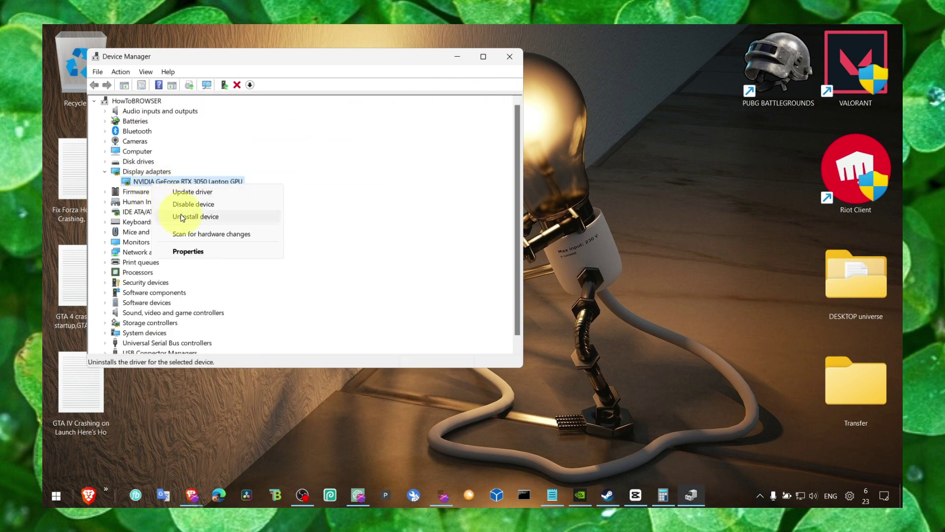
{"action": "left_click", "coordinate": [184, 189]}
{"action": "left_click", "coordinate": [224, 240]}
{"action": "left_click", "coordinate": [226, 264]}
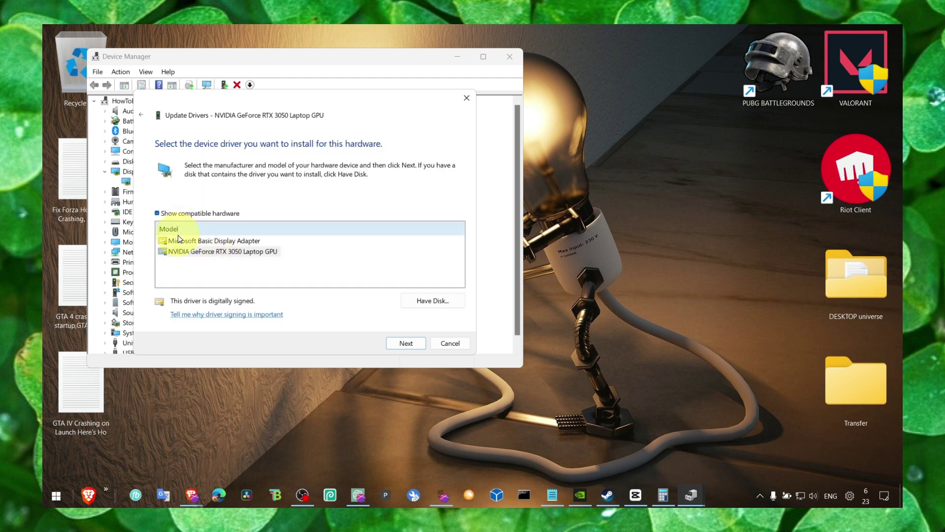
{"action": "left_click", "coordinate": [174, 240]}
{"action": "left_click", "coordinate": [187, 250]}
{"action": "left_click", "coordinate": [189, 243]}
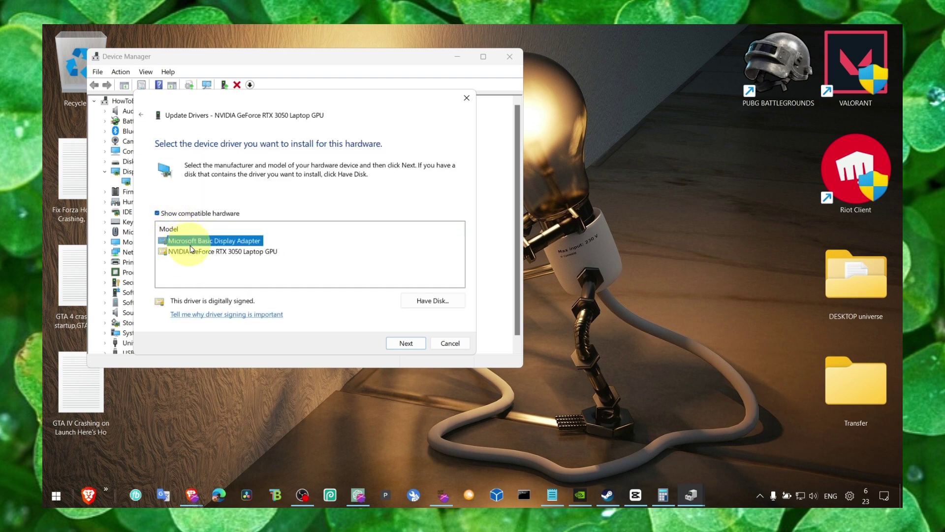
{"action": "left_click", "coordinate": [209, 250]}
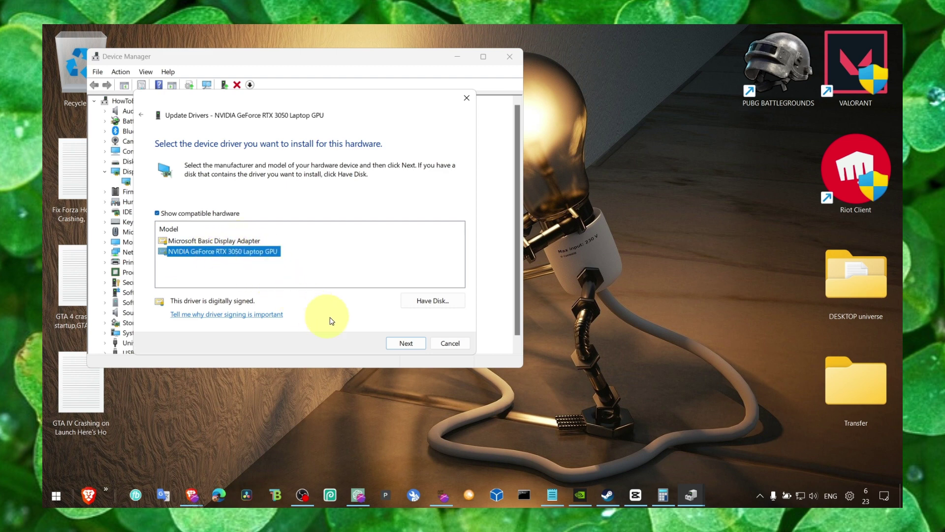
{"action": "left_click", "coordinate": [450, 343]}
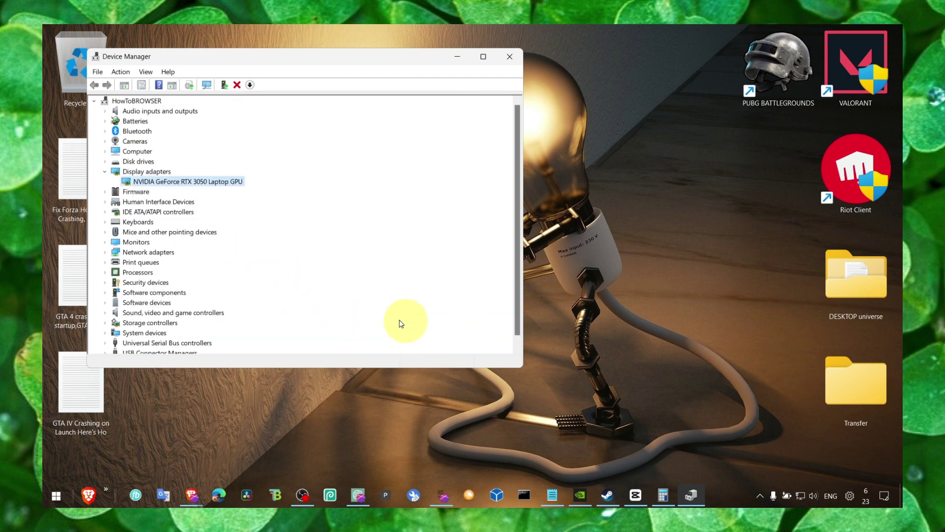
Close Device Manager and check the default graphics settings for GPU scheduling and windowed games
{"action": "left_click", "coordinate": [503, 57]}
{"action": "right_click", "coordinate": [428, 131]}
{"action": "key", "text": "Escape"}
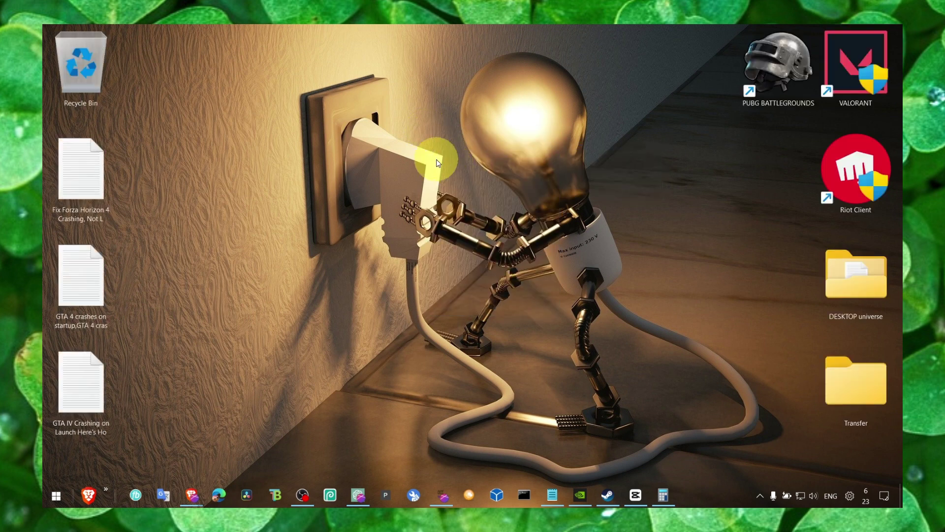
{"action": "key", "text": "super"}
{"action": "type", "text": "graphics settings"}
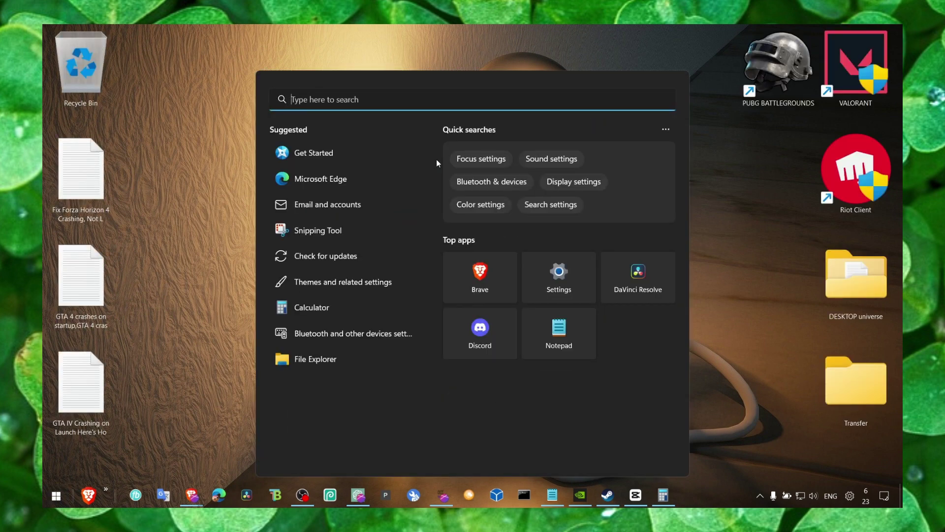
{"action": "left_click", "coordinate": [437, 160]}
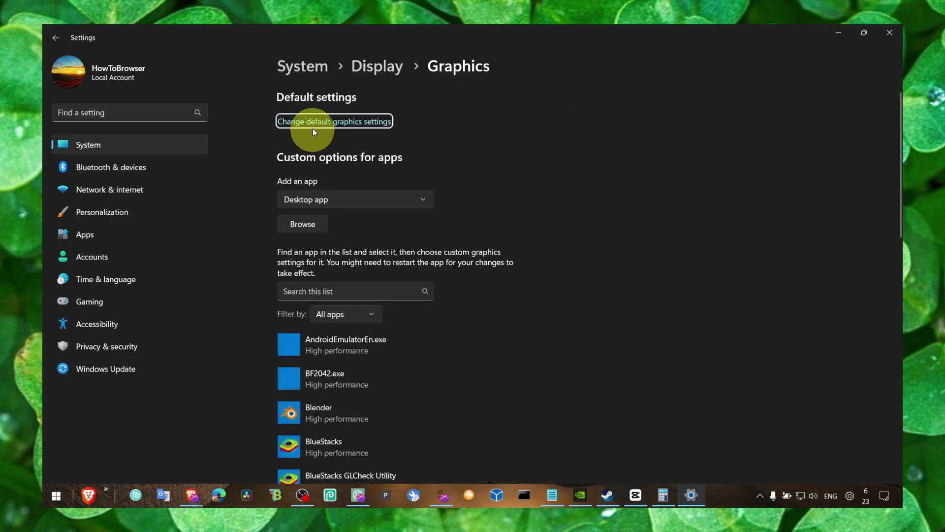
{"action": "left_click", "coordinate": [363, 126]}
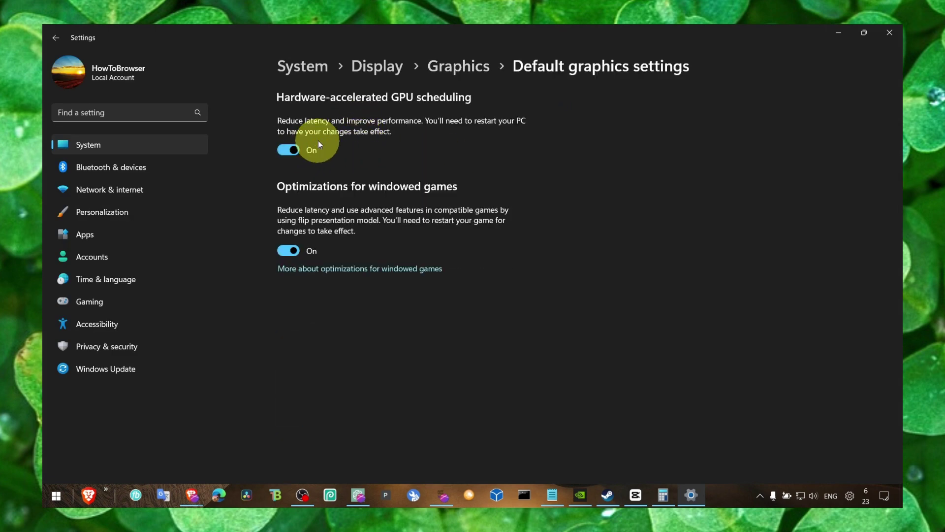
{"action": "left_click", "coordinate": [446, 72]}
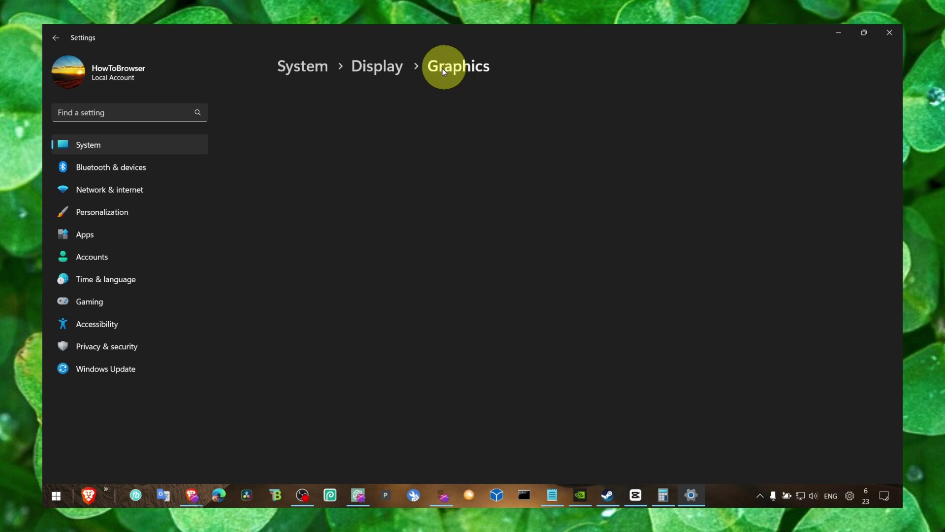
Save High performance as BlueStacks' graphics preference
{"action": "scroll", "coordinate": [356, 210], "scroll_direction": "down", "scroll_amount": 5}
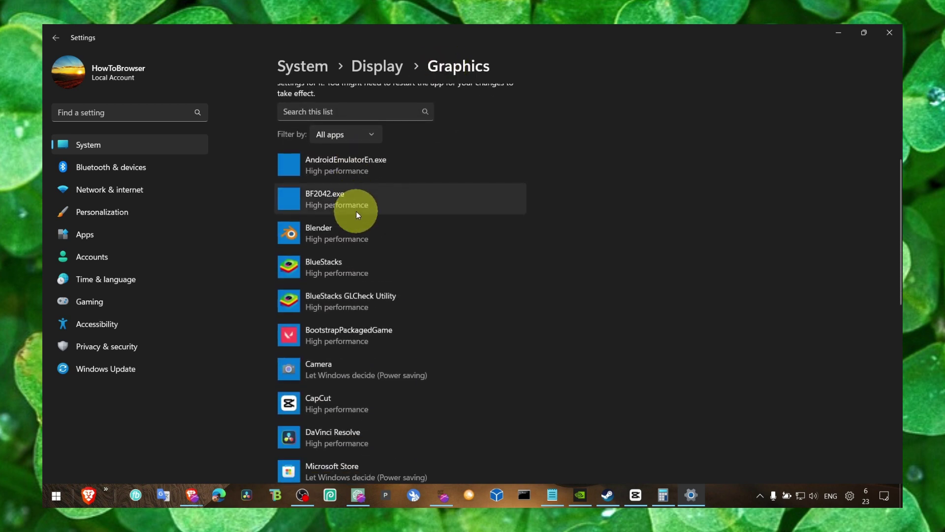
{"action": "left_click", "coordinate": [344, 264]}
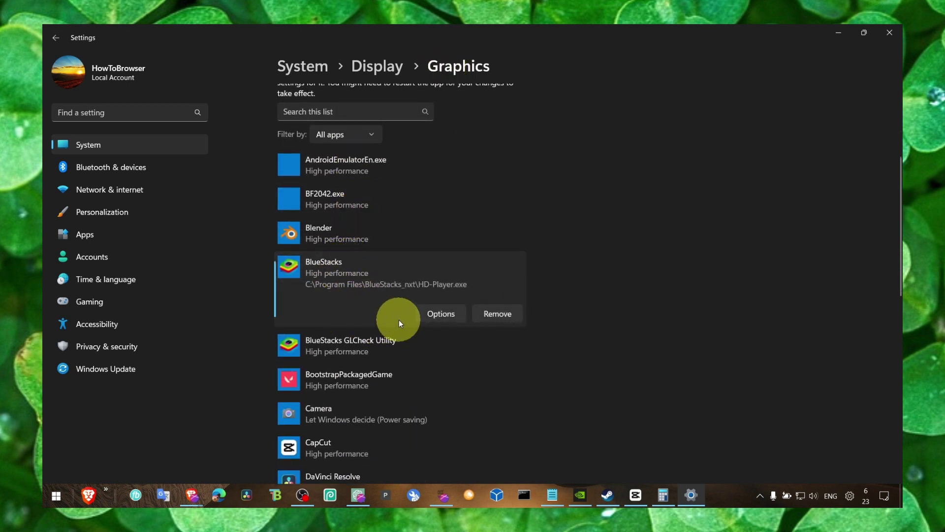
{"action": "left_click", "coordinate": [555, 494]}
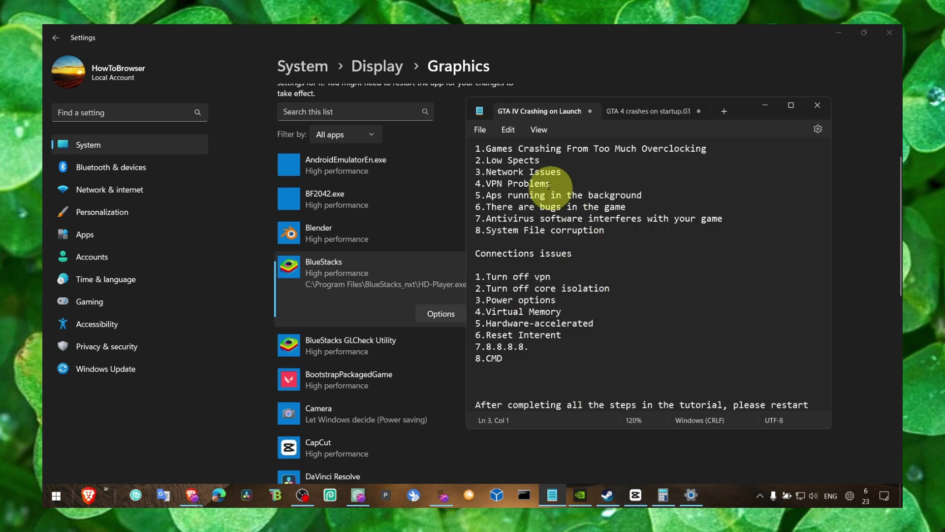
{"action": "scroll", "coordinate": [549, 186], "scroll_direction": "up", "scroll_amount": 5}
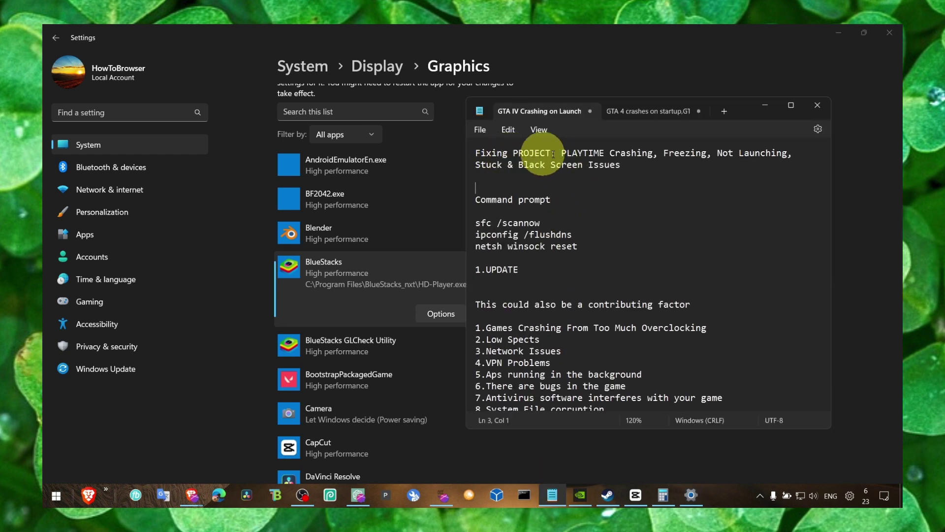
{"action": "left_click", "coordinate": [764, 106]}
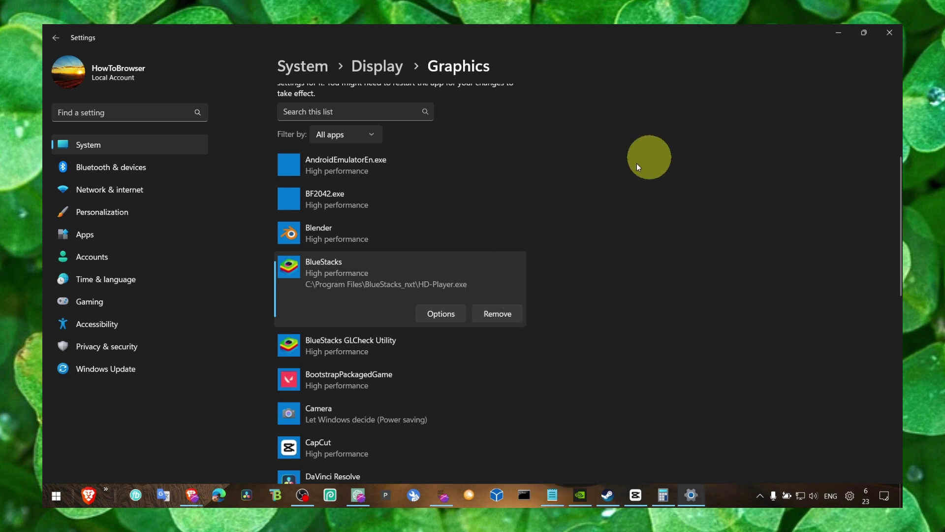
{"action": "left_click", "coordinate": [439, 313]}
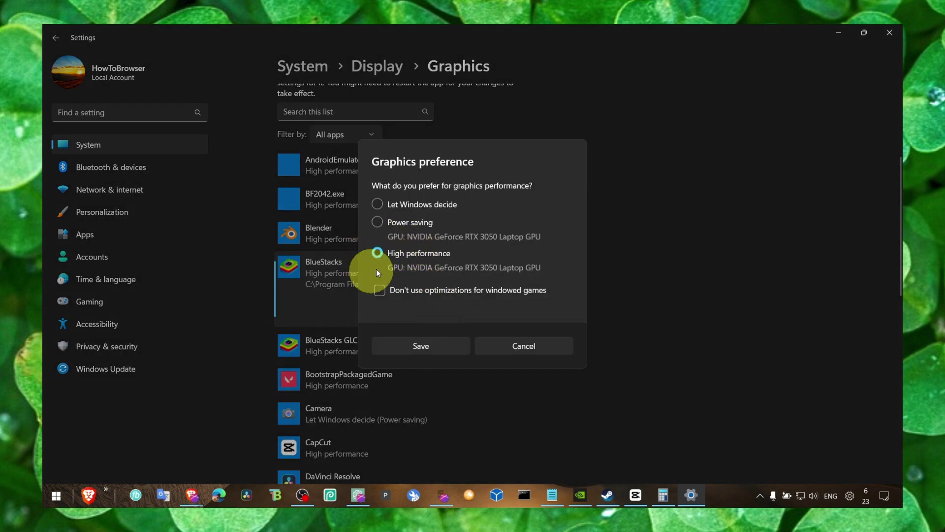
{"action": "left_click", "coordinate": [452, 347]}
{"action": "scroll", "coordinate": [318, 253], "scroll_direction": "up", "scroll_amount": 2}
{"action": "scroll", "coordinate": [318, 254], "scroll_direction": "up", "scroll_amount": 1}
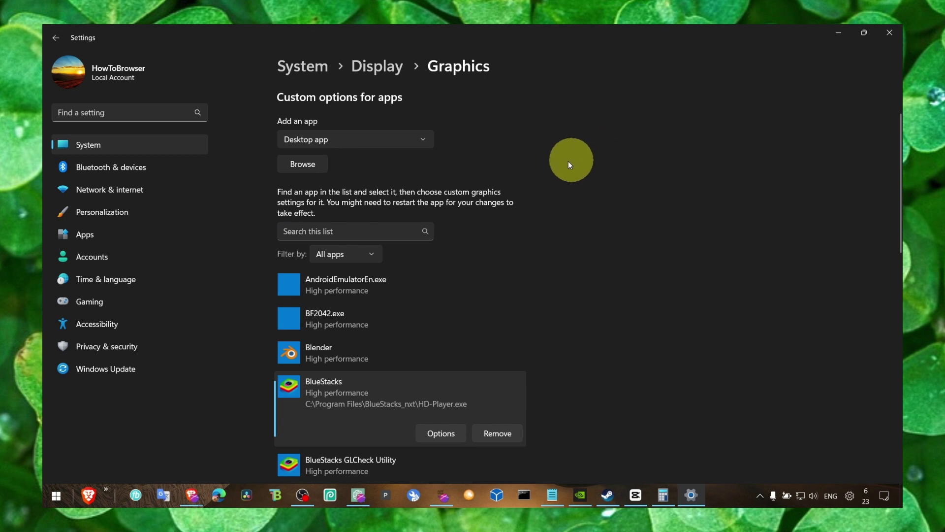
{"action": "left_click", "coordinate": [839, 33]}
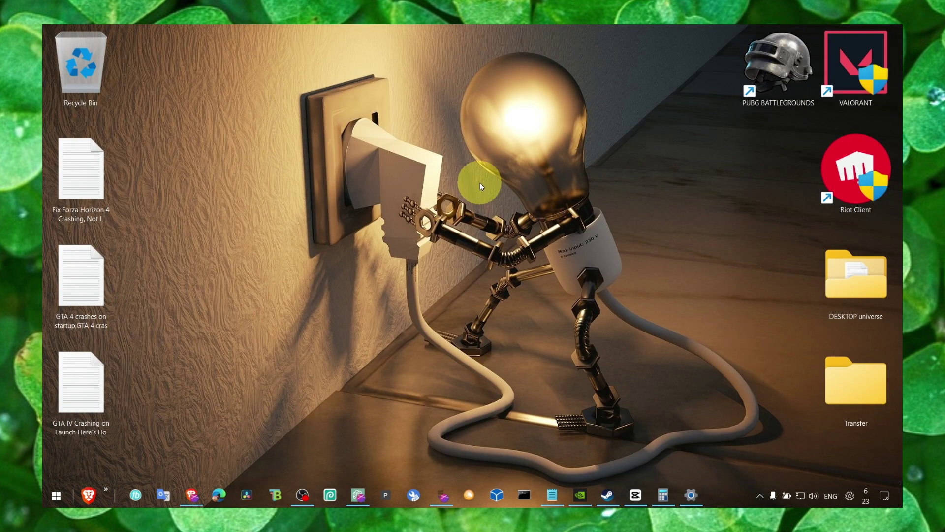
{"action": "key", "text": "super+s"}
{"action": "type", "text": "power"}
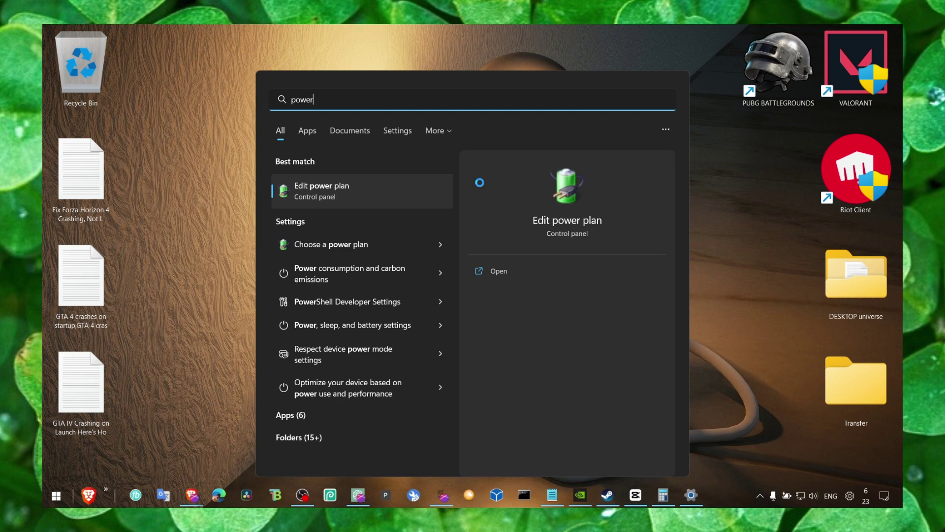
{"action": "key", "text": "Return"}
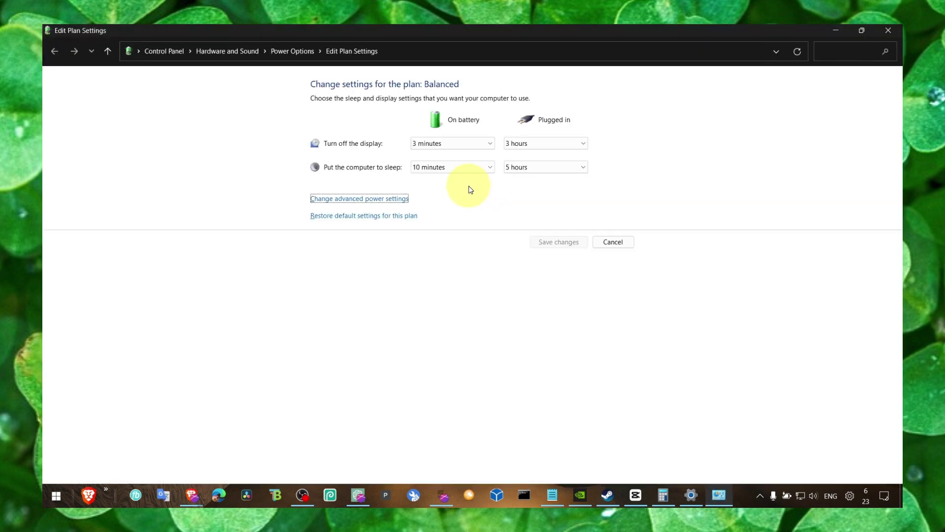
{"action": "left_click", "coordinate": [338, 198]}
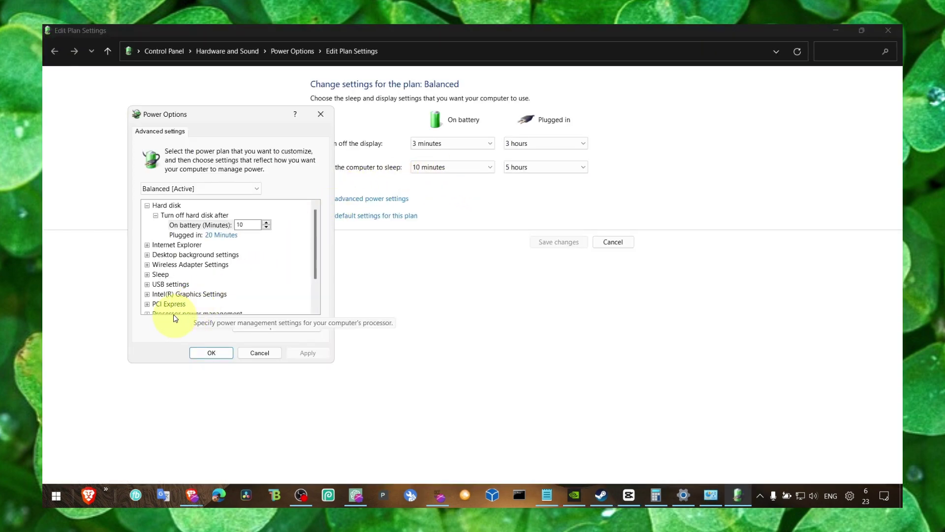
{"action": "scroll", "coordinate": [155, 302], "scroll_direction": "down", "scroll_amount": 1}
{"action": "left_click", "coordinate": [147, 294]}
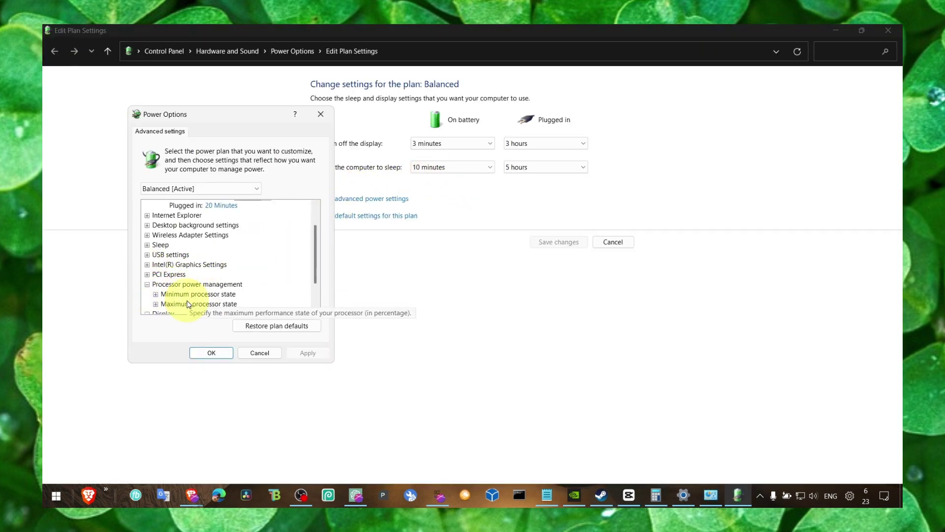
{"action": "left_click", "coordinate": [156, 303]}
{"action": "left_click", "coordinate": [320, 114]}
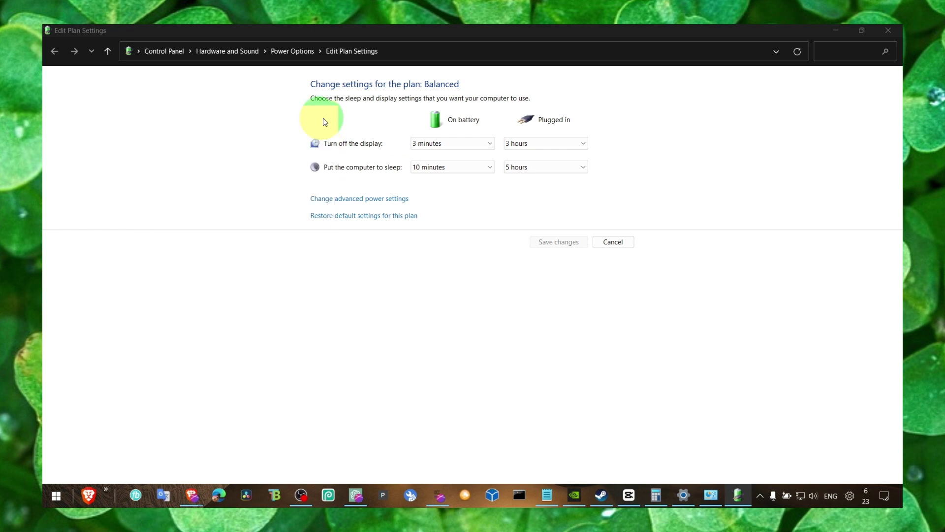
{"action": "left_click", "coordinate": [862, 30]}
{"action": "left_click", "coordinate": [677, 140]}
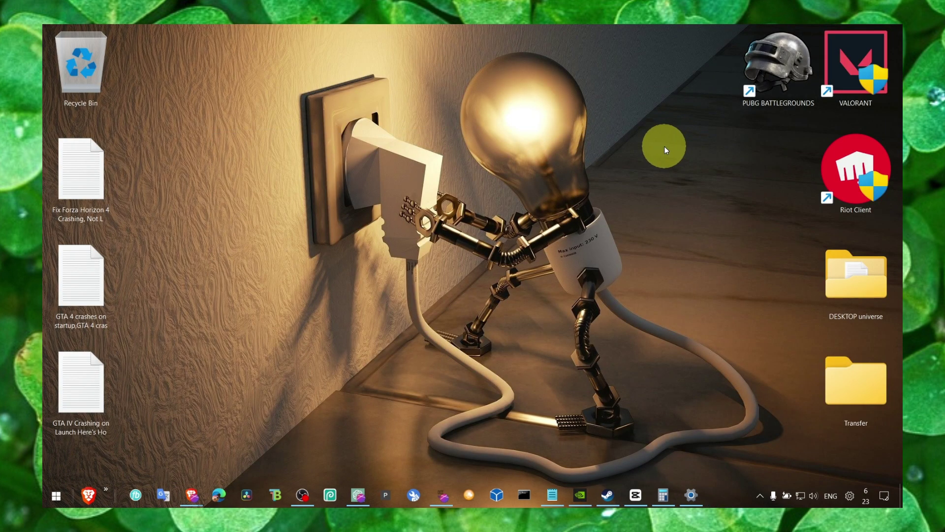
Search 'per' and open Performance Options' Advanced tab and Virtual Memory settings
{"action": "key", "text": "super+s"}
{"action": "type", "text": "adu"}
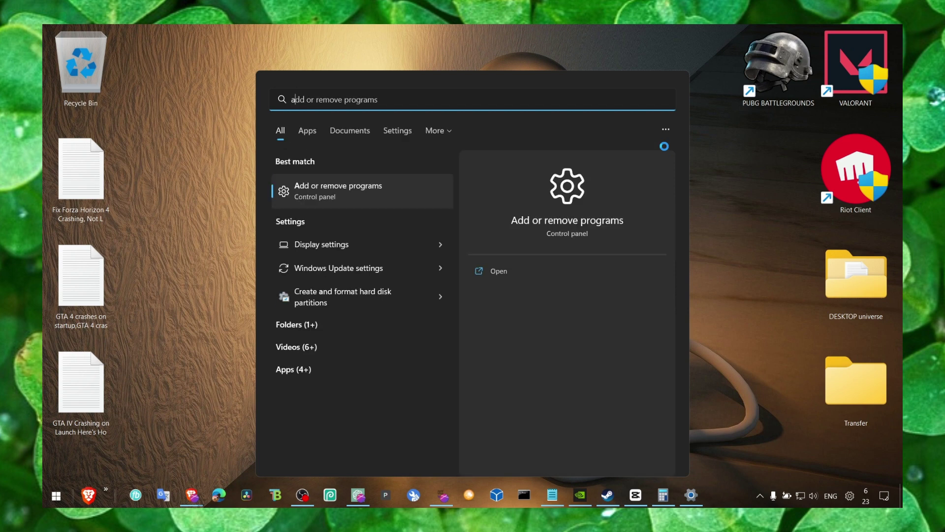
{"action": "key", "text": "BackSpace"}
{"action": "key", "text": "BackSpace"}
{"action": "type", "text": "du"}
{"action": "key", "text": "BackSpace"}
{"action": "key", "text": "BackSpace"}
{"action": "key", "text": "BackSpace"}
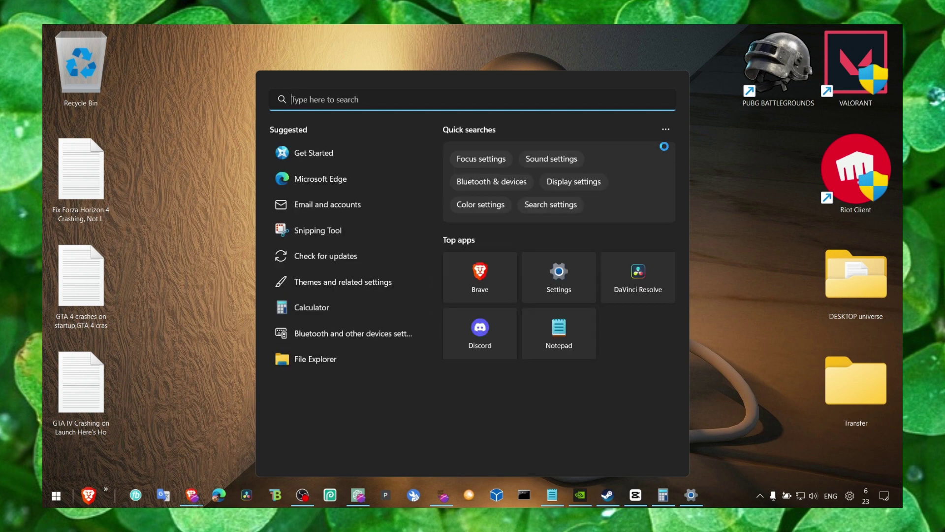
{"action": "type", "text": "per"}
{"action": "left_click", "coordinate": [394, 186]}
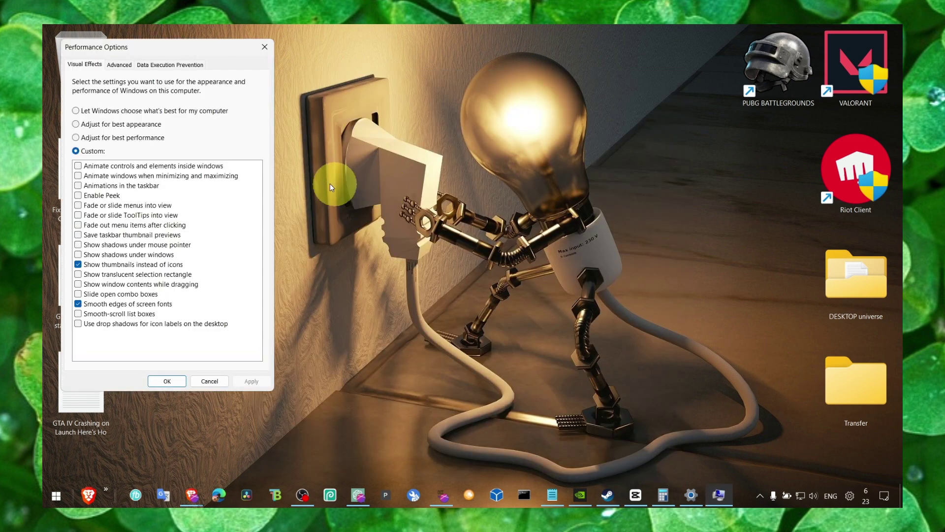
{"action": "left_click", "coordinate": [120, 64]}
{"action": "left_click", "coordinate": [235, 217]}
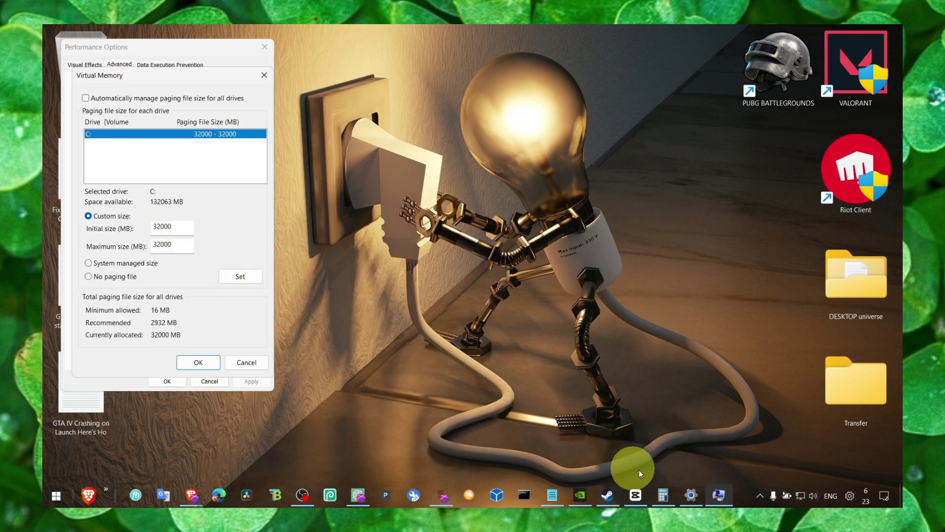
Give C: a custom 32000 MB initial and maximum paging file and confirm both dialogs
{"action": "left_click", "coordinate": [663, 494]}
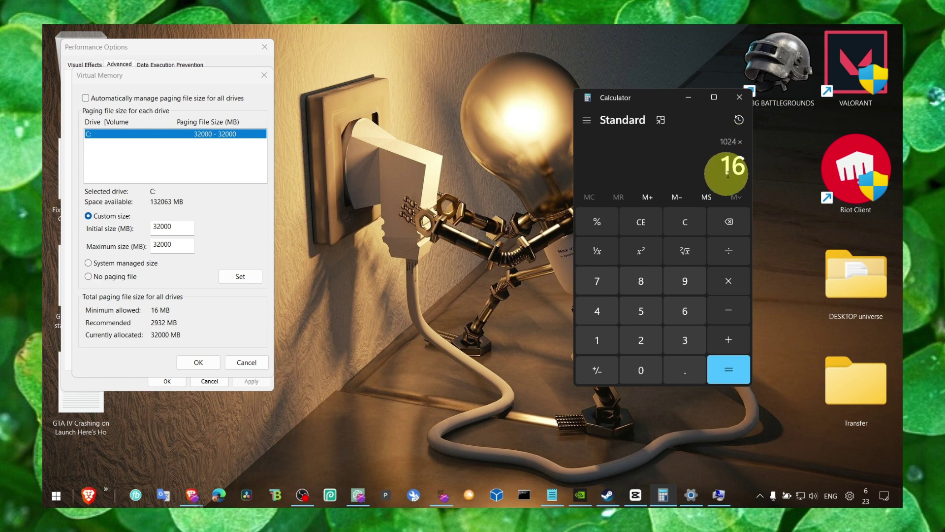
{"action": "mouse_move", "coordinate": [733, 165]}
{"action": "left_mouse_down"}
{"action": "mouse_move", "coordinate": [759, 167]}
{"action": "mouse_move", "coordinate": [735, 164]}
{"action": "left_mouse_up"}
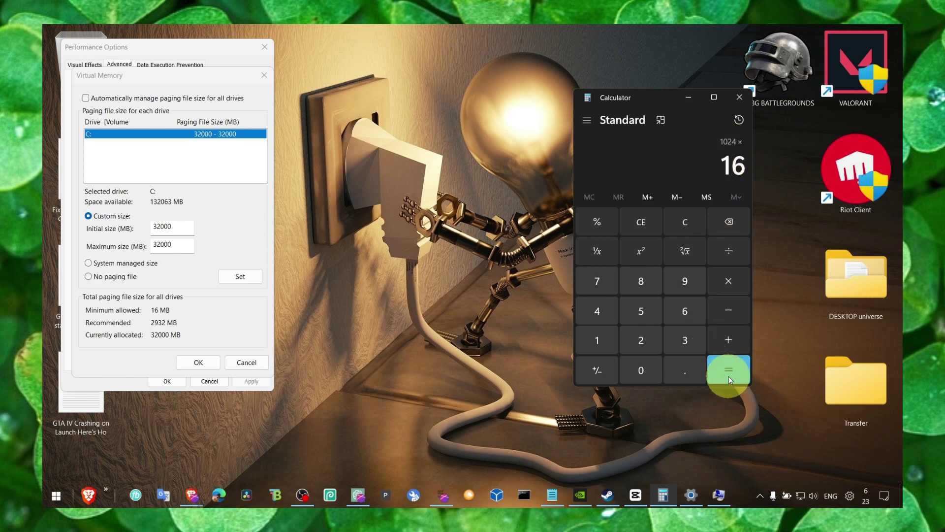
{"action": "double_click", "coordinate": [174, 227]}
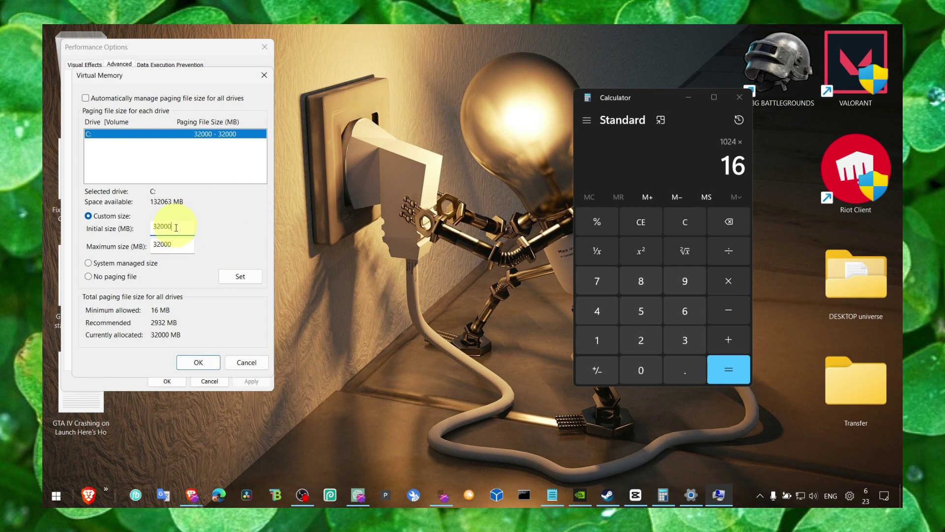
{"action": "left_click", "coordinate": [199, 361]}
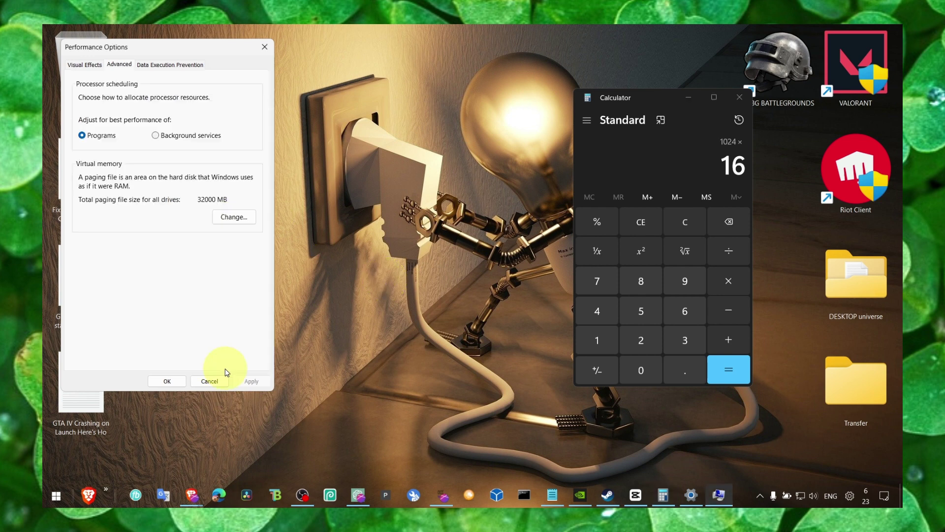
{"action": "left_click", "coordinate": [167, 380]}
{"action": "left_click", "coordinate": [688, 97]}
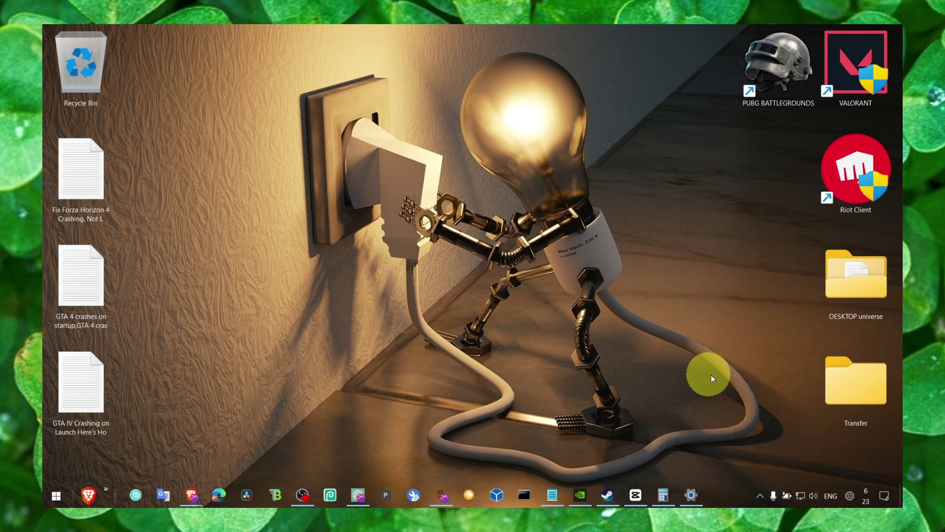
Open Task Manager from the taskbar and set brave.exe process 11412 to High priority
{"action": "right_click", "coordinate": [729, 496]}
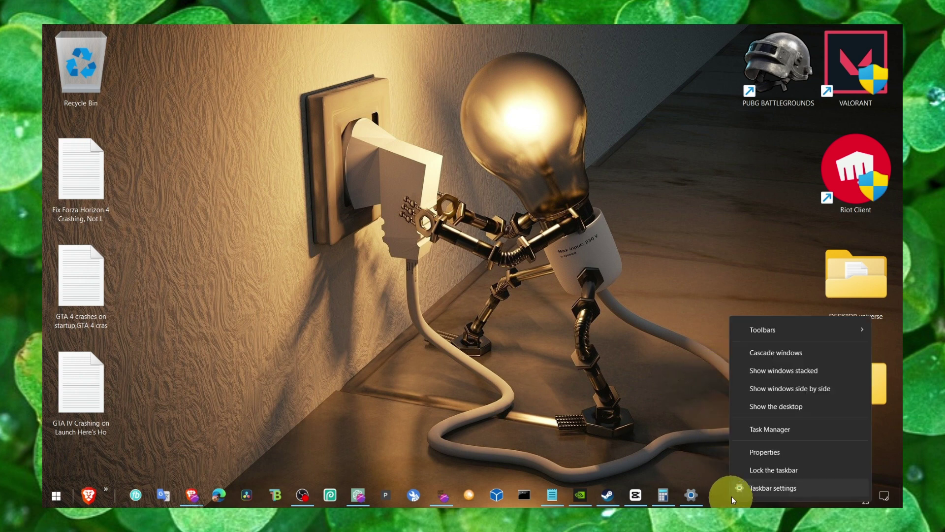
{"action": "left_click", "coordinate": [742, 430]}
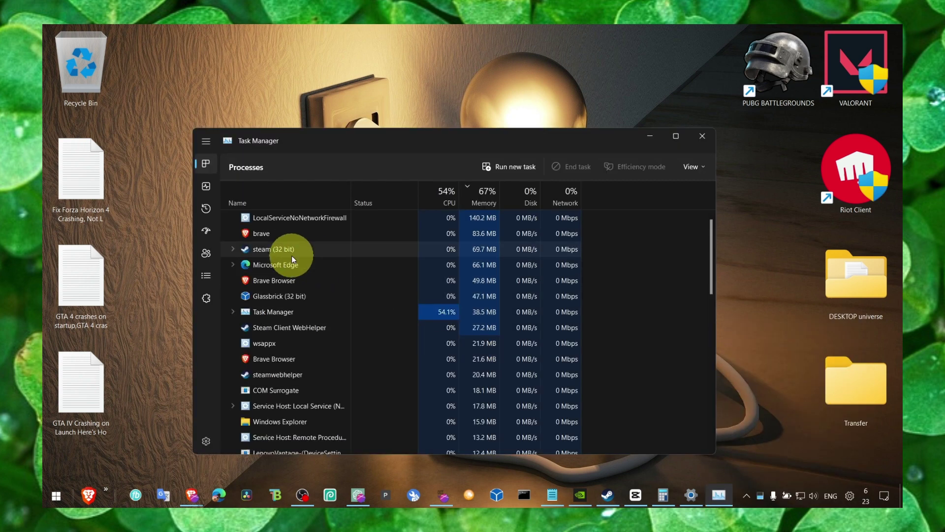
{"action": "right_click", "coordinate": [276, 250]}
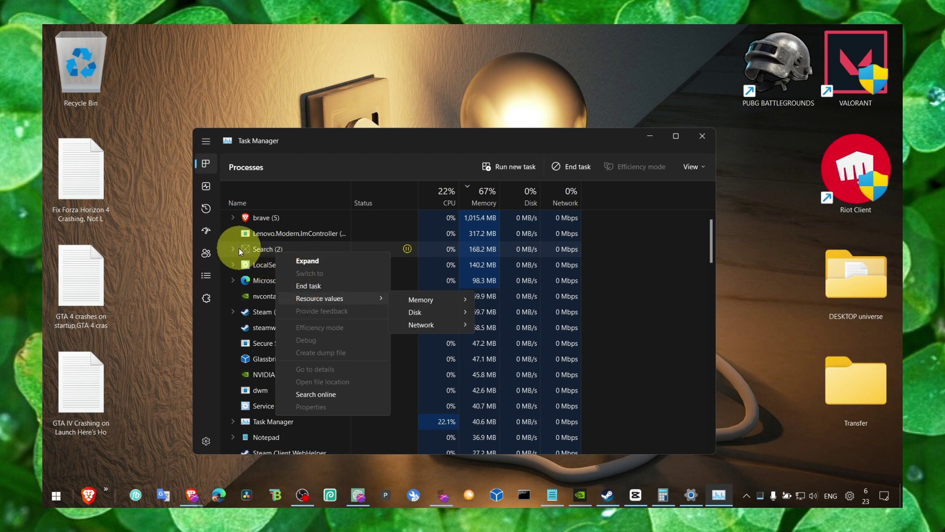
{"action": "left_click", "coordinate": [232, 247]}
{"action": "right_click", "coordinate": [270, 268]}
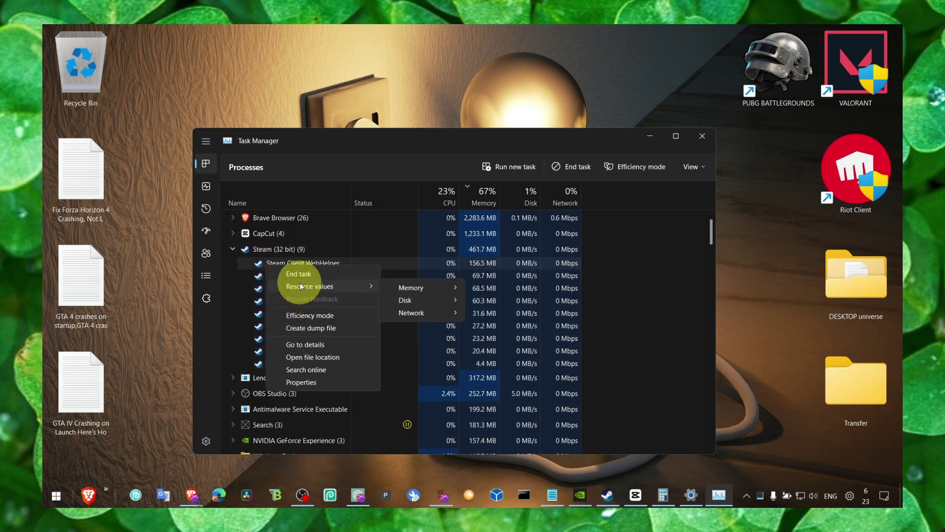
{"action": "left_click", "coordinate": [236, 216]}
{"action": "right_click", "coordinate": [264, 244]}
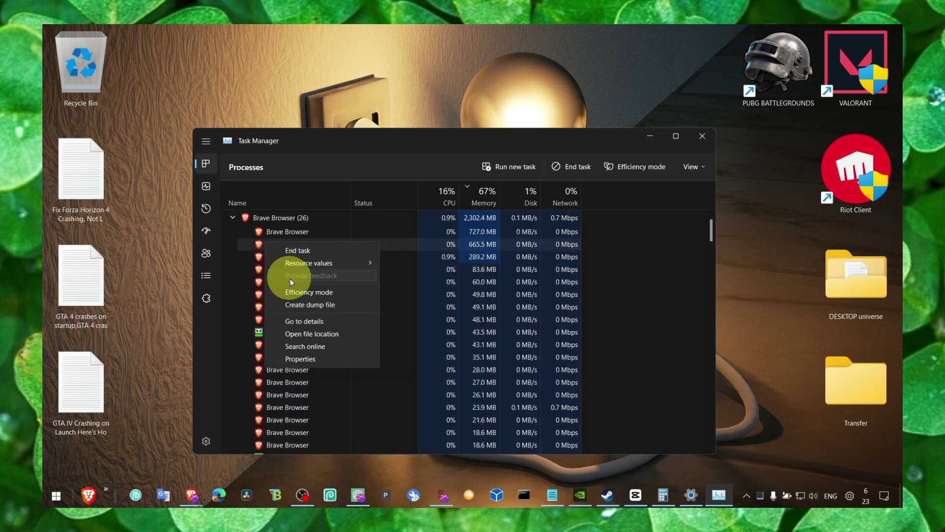
{"action": "key", "text": "Escape"}
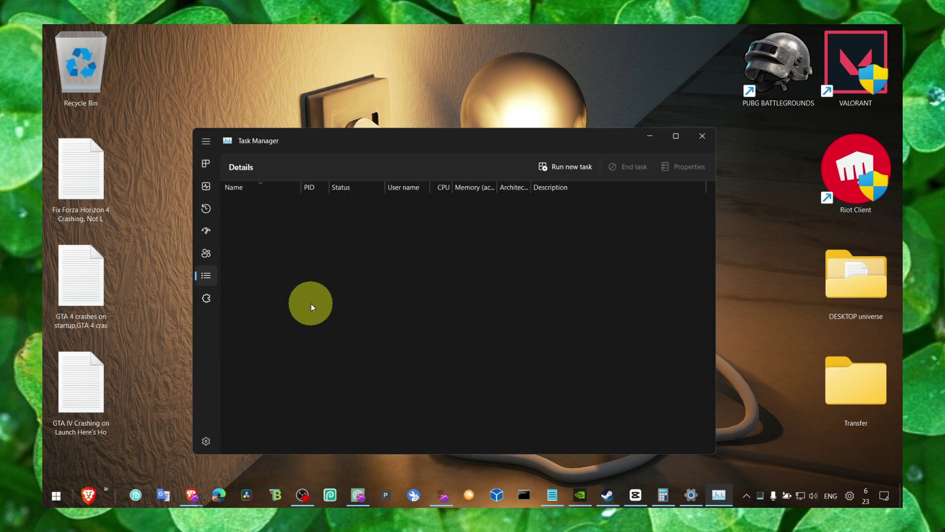
{"action": "right_click", "coordinate": [264, 349]}
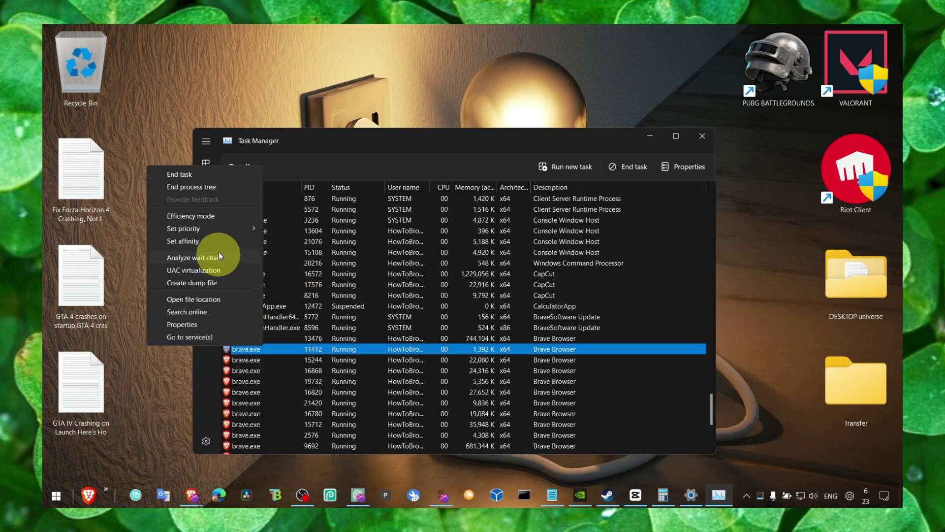
{"action": "mouse_move", "coordinate": [220, 231]}
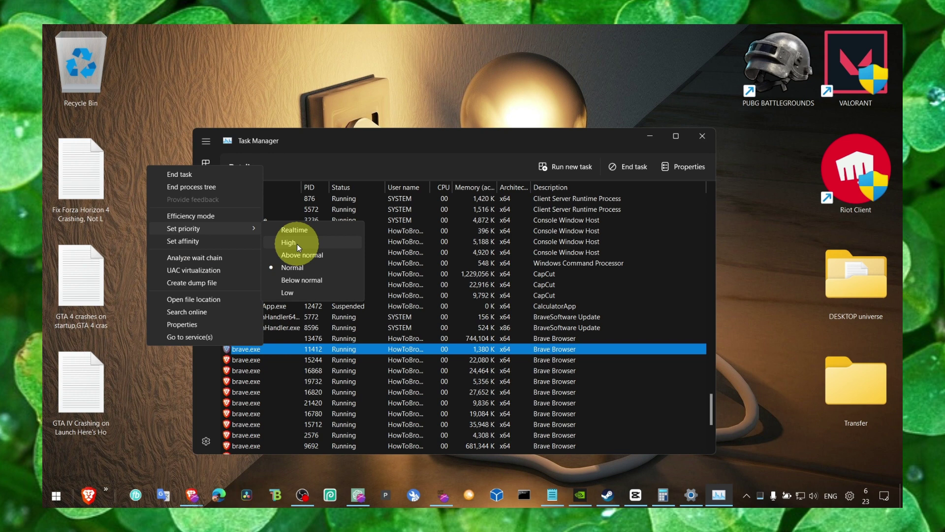
{"action": "left_click", "coordinate": [701, 138]}
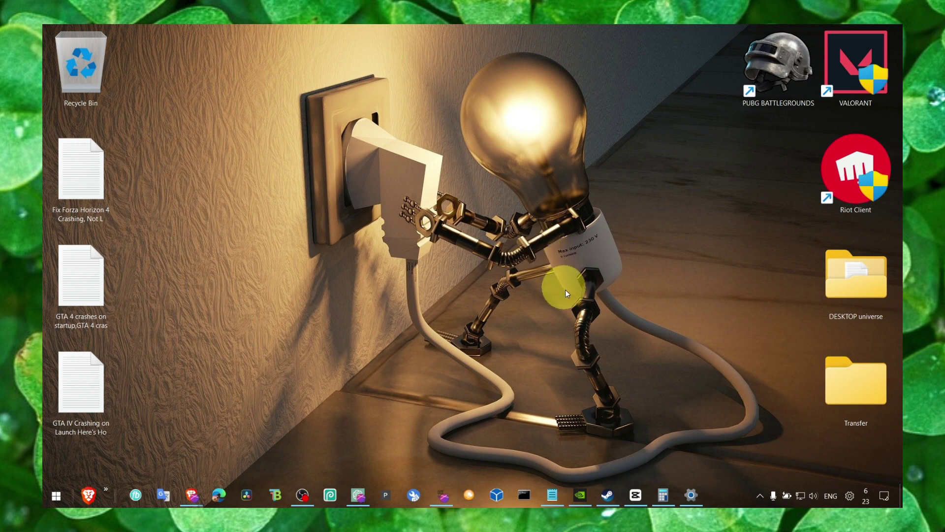
Bring back the Notepad crash-fix notes and select the PROJECT: PLAYTIME title line
{"action": "left_click", "coordinate": [553, 495]}
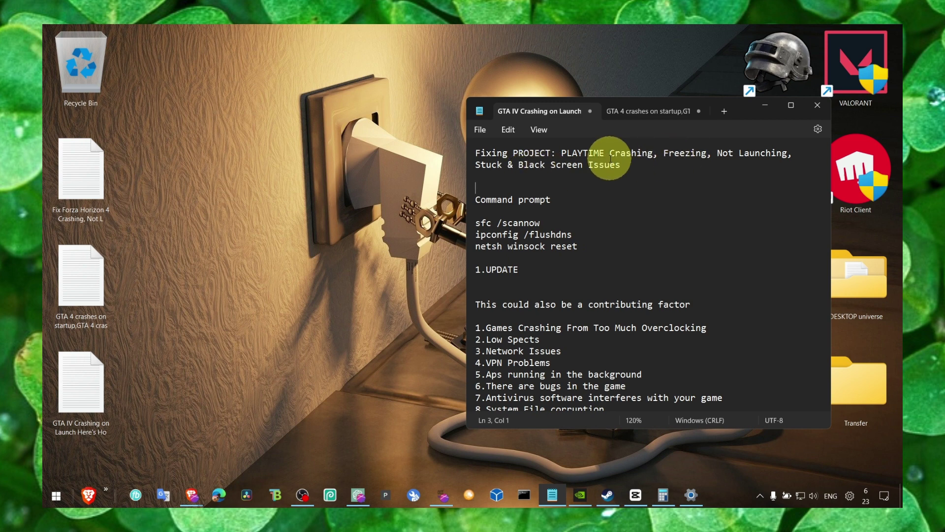
{"action": "triple_click", "coordinate": [662, 159]}
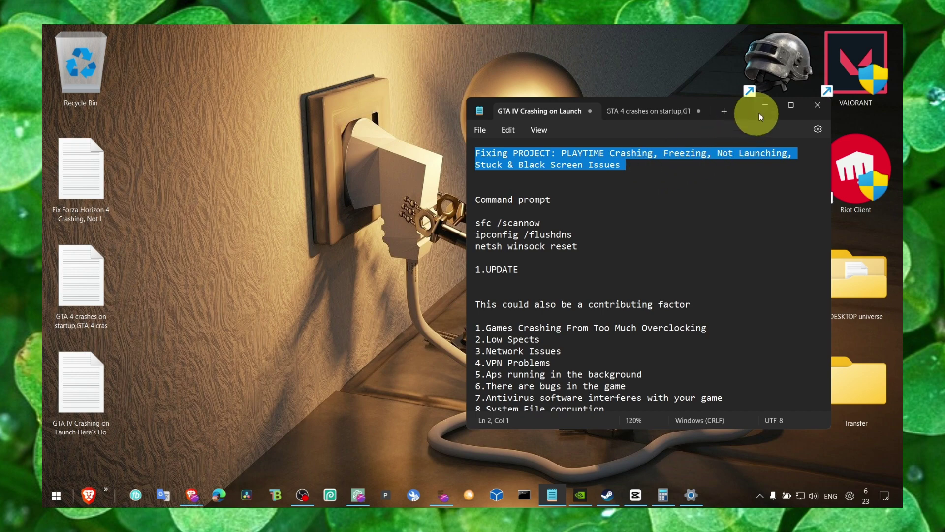